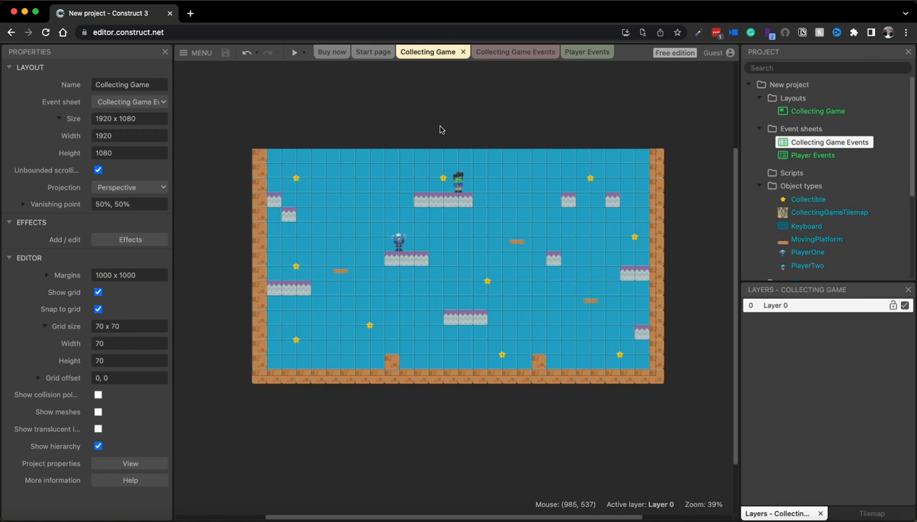
Add a Number instance variable named Score with initial value 0 to the PlayerOne sprite.
click(399, 242)
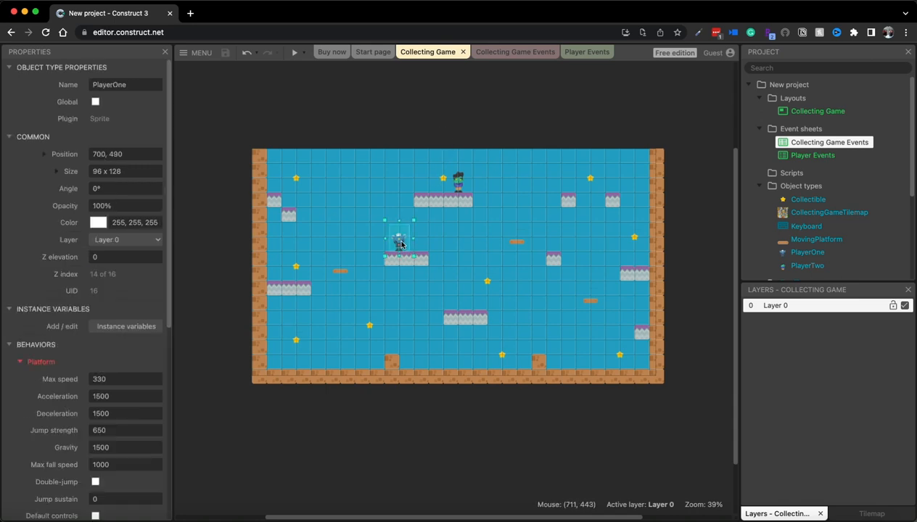
click(117, 327)
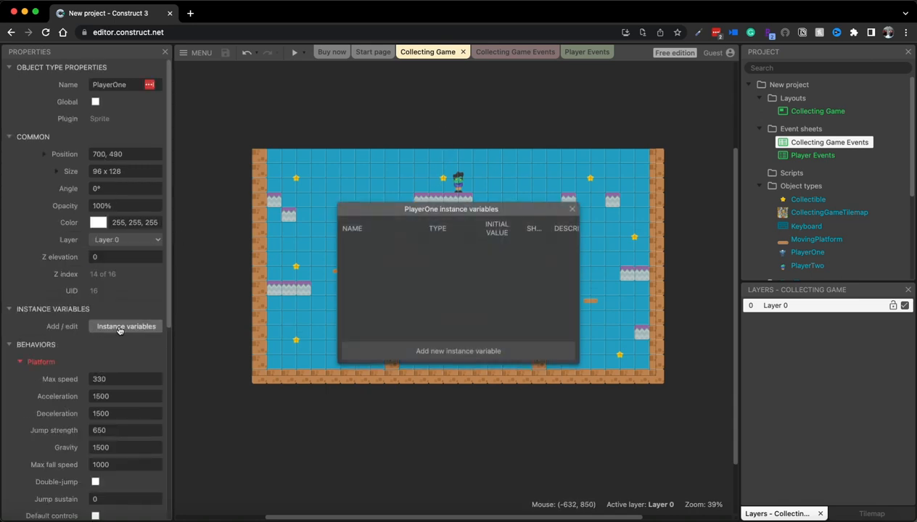
click(572, 209)
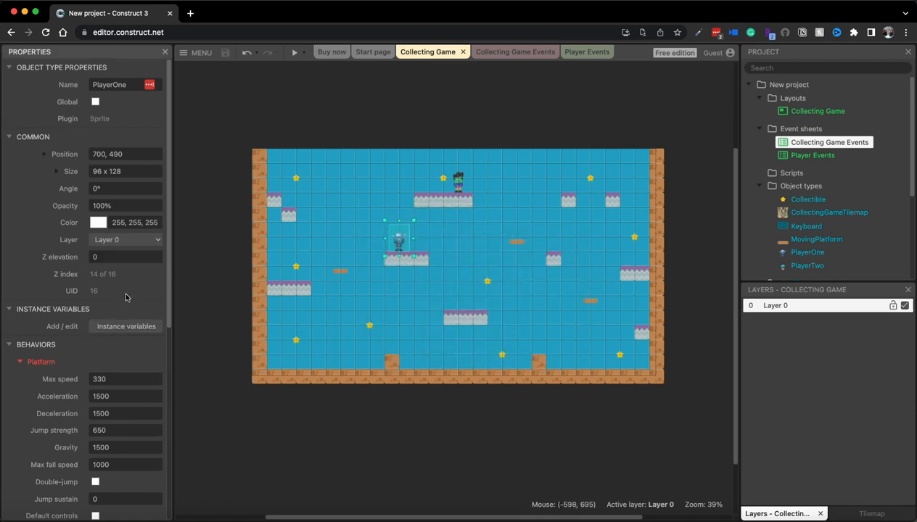
click(126, 326)
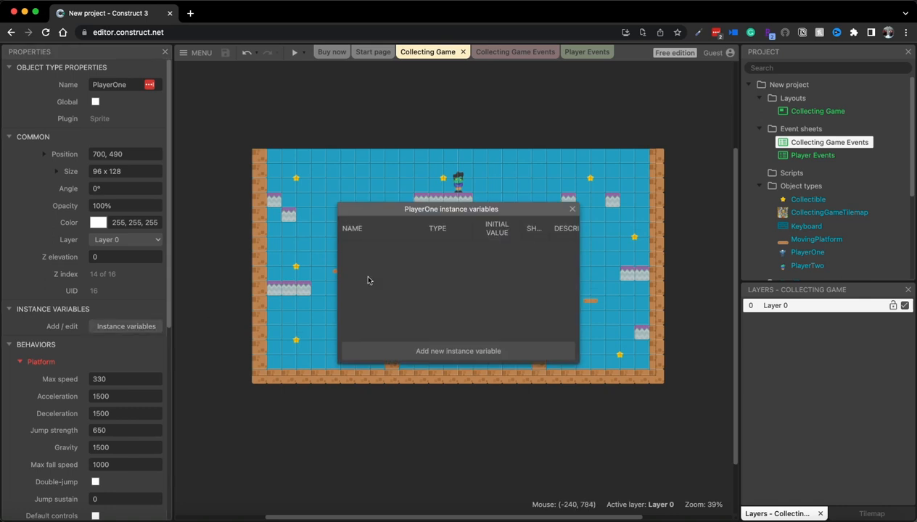
click(419, 347)
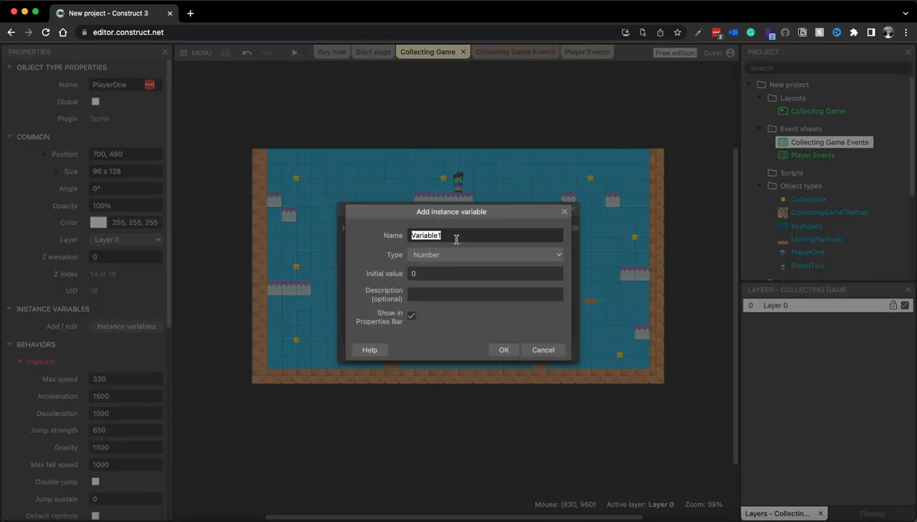
text(Score)
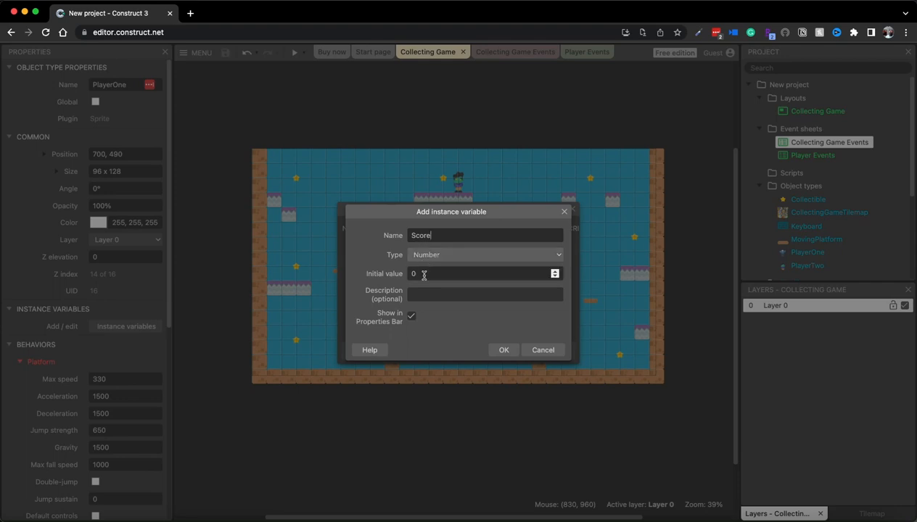
click(496, 353)
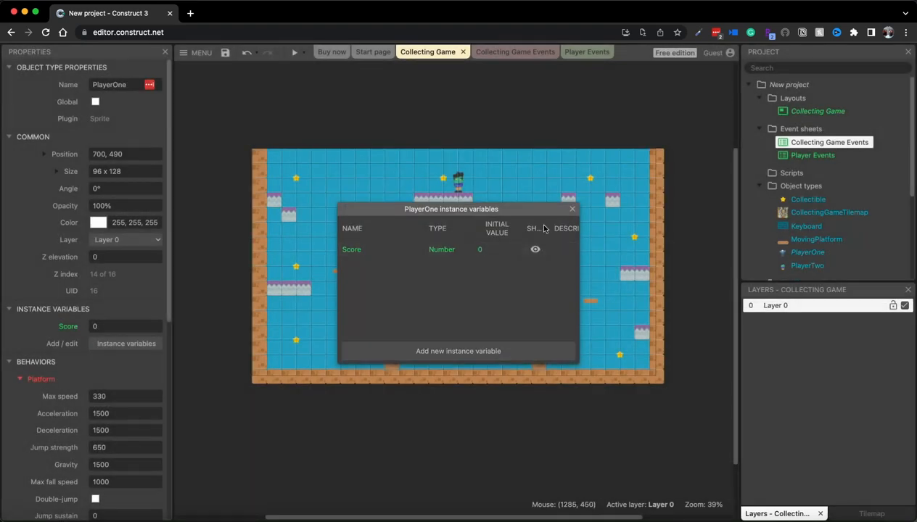
click(572, 211)
Add a Number instance variable named Score with initial value 0 to the PlayerTwo sprite and save the project.
click(458, 182)
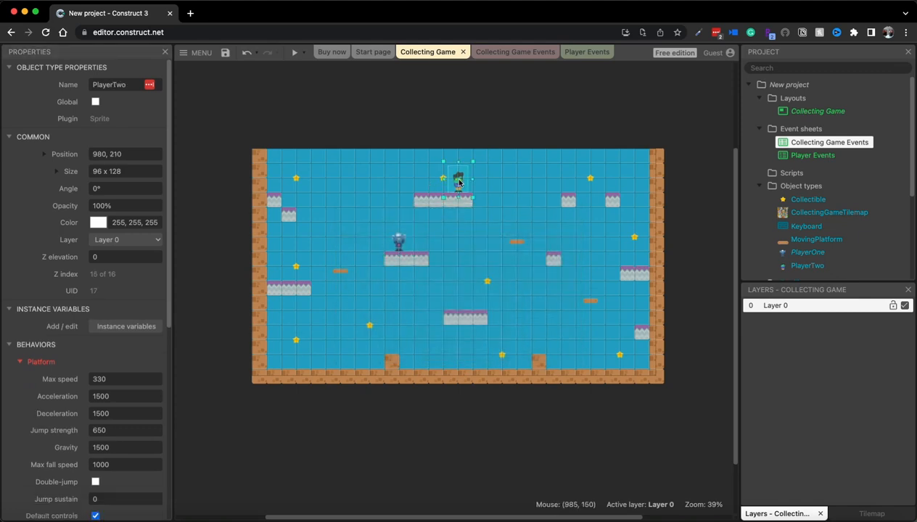
click(119, 328)
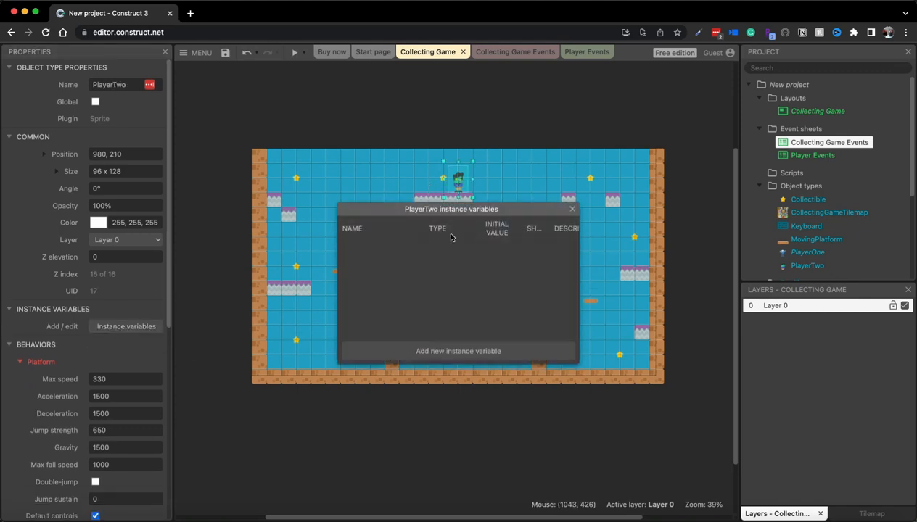
click(439, 352)
text(SC)
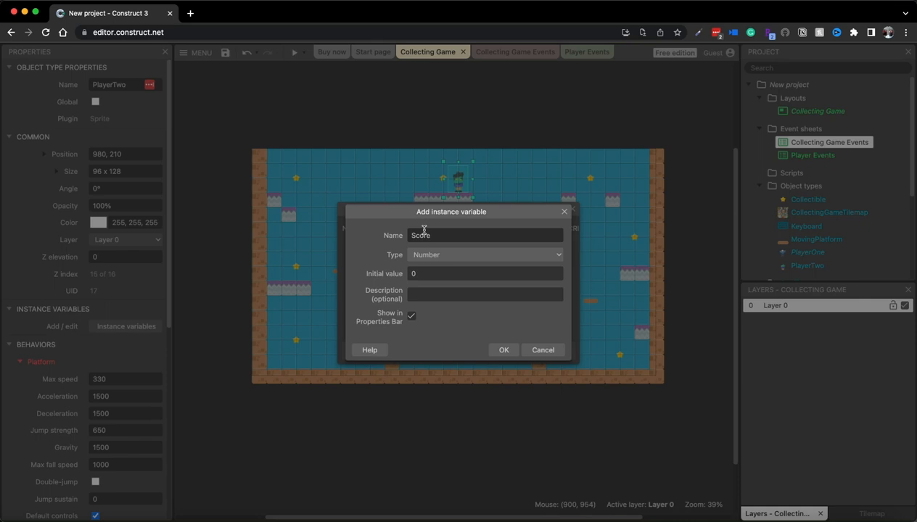
click(503, 351)
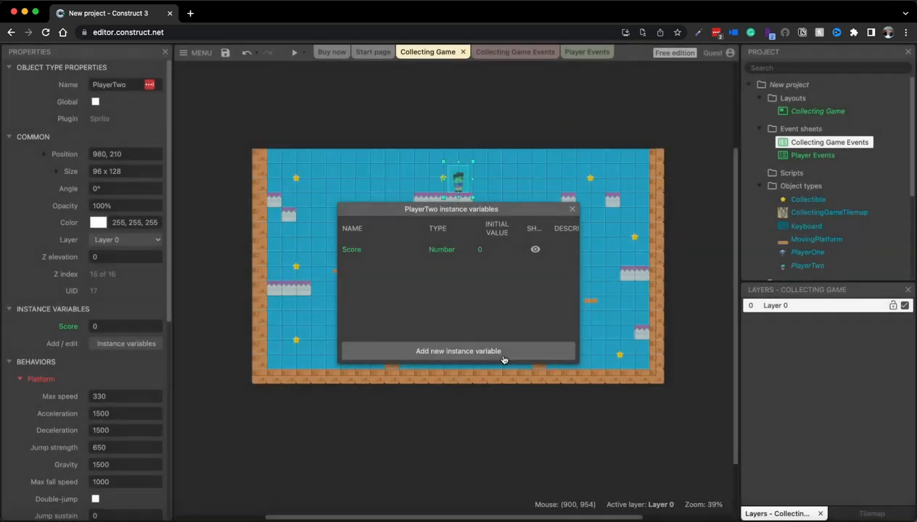
click(573, 210)
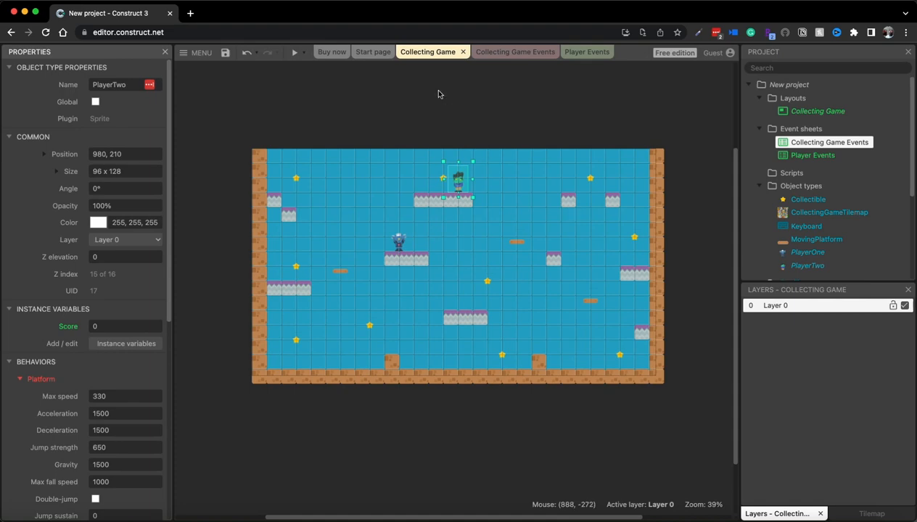
click(225, 53)
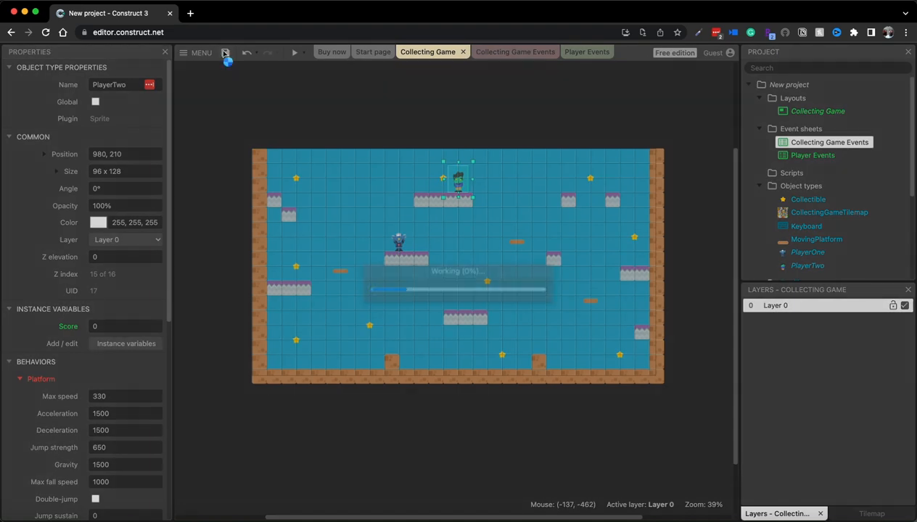
Open the Collecting Game Events sheet and widen its object name and condition columns.
click(509, 52)
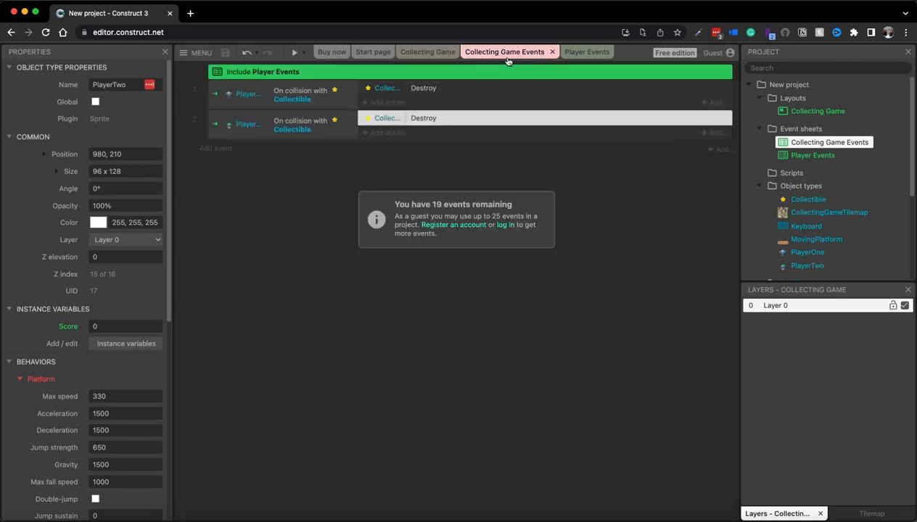
drag(261, 95, 283, 95)
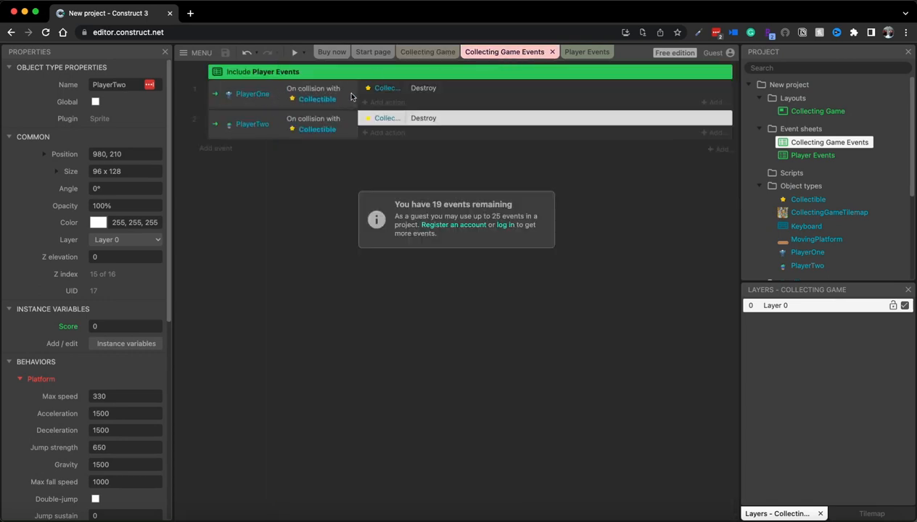
drag(358, 90, 404, 90)
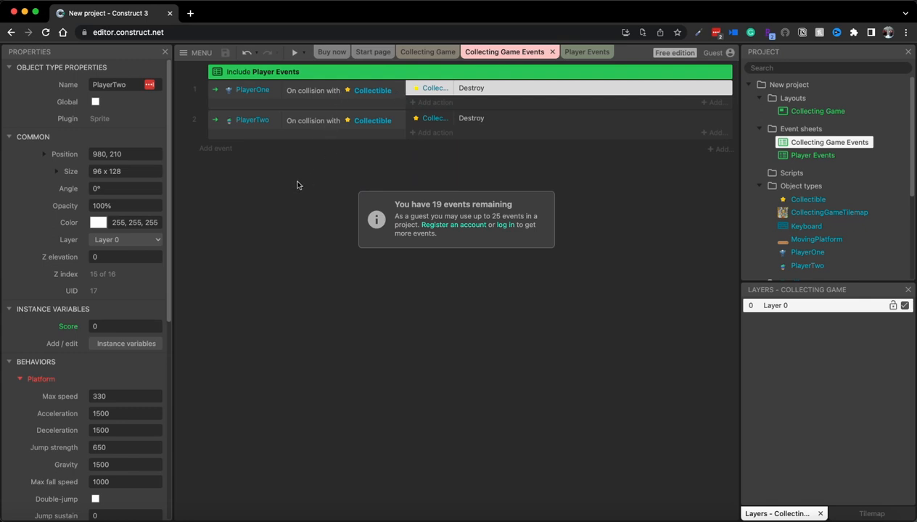
In the PlayerOne collision event, add an action that adds 1 to PlayerOne's Score and place it before the Destroy action.
ctrl+scroll(296, 185, up, 3)
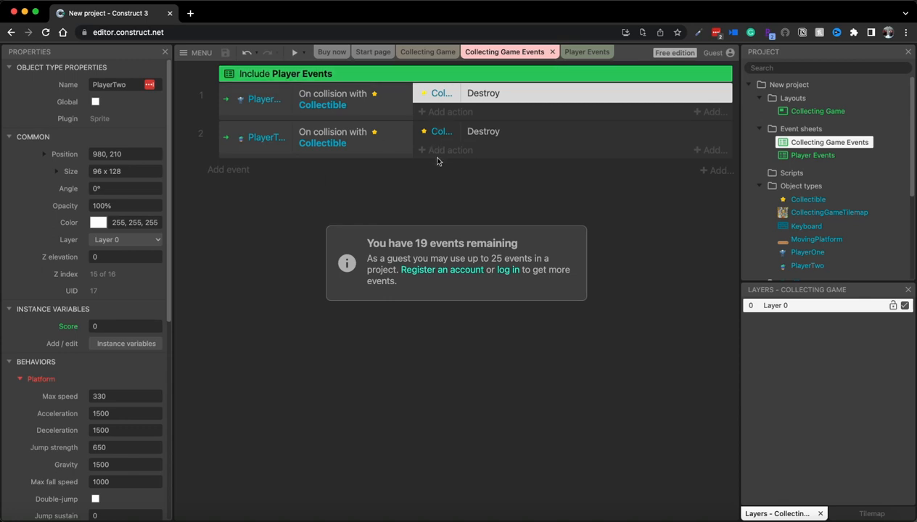
click(438, 112)
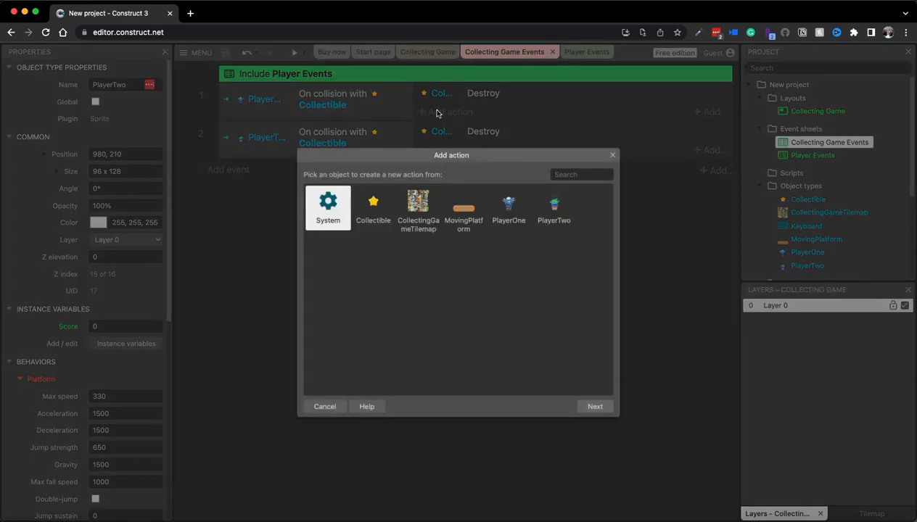
double_click(509, 208)
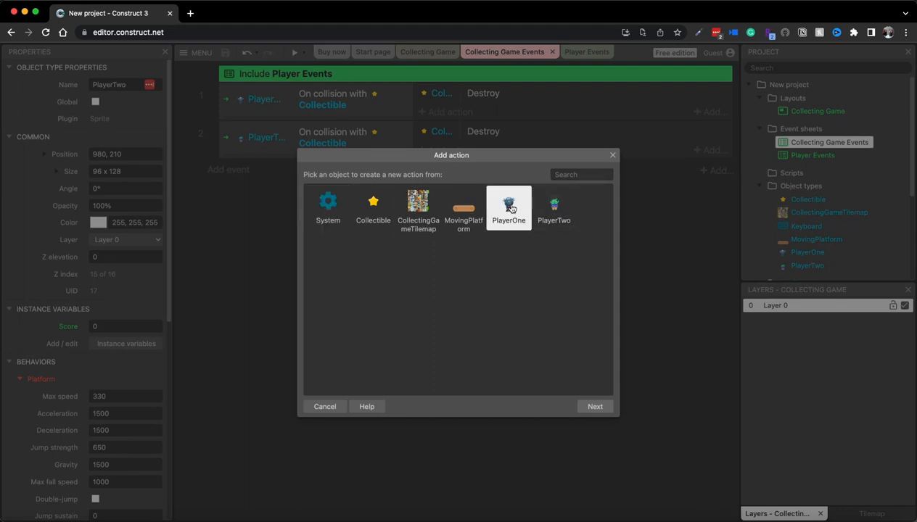
scroll(430, 254, down, 8)
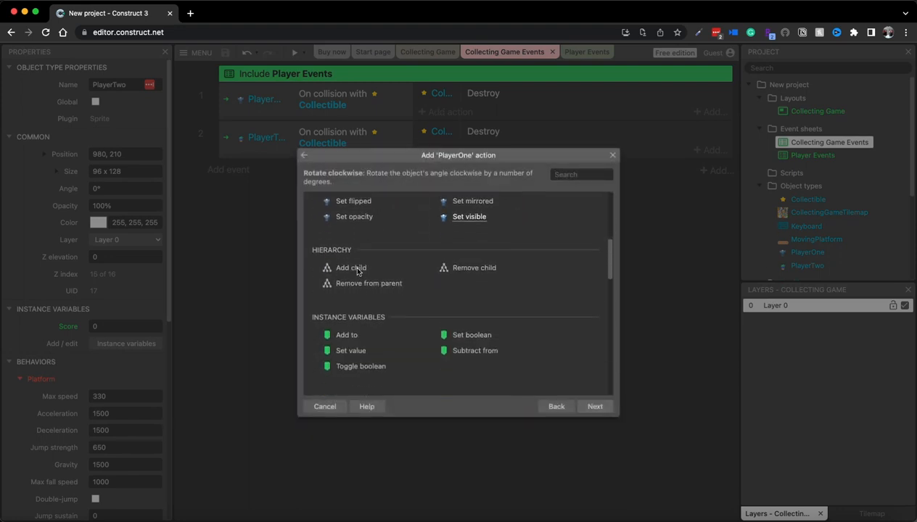
click(347, 327)
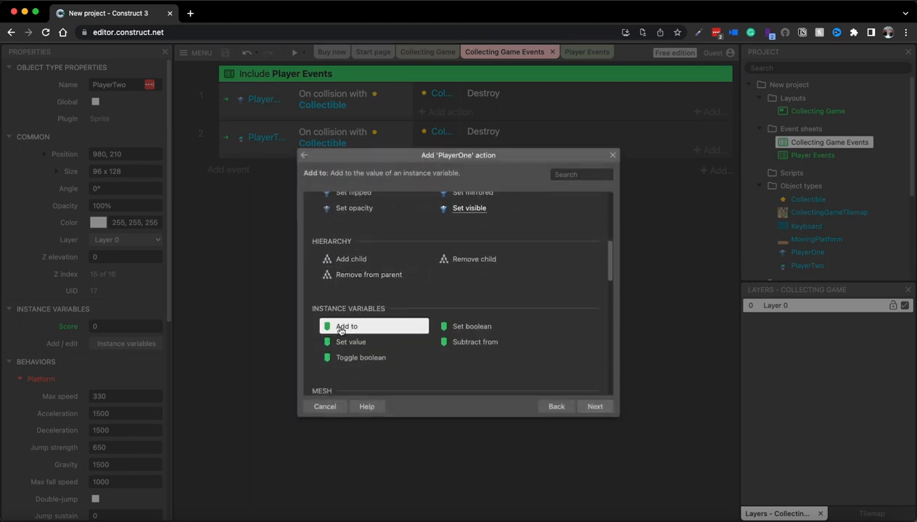
click(595, 407)
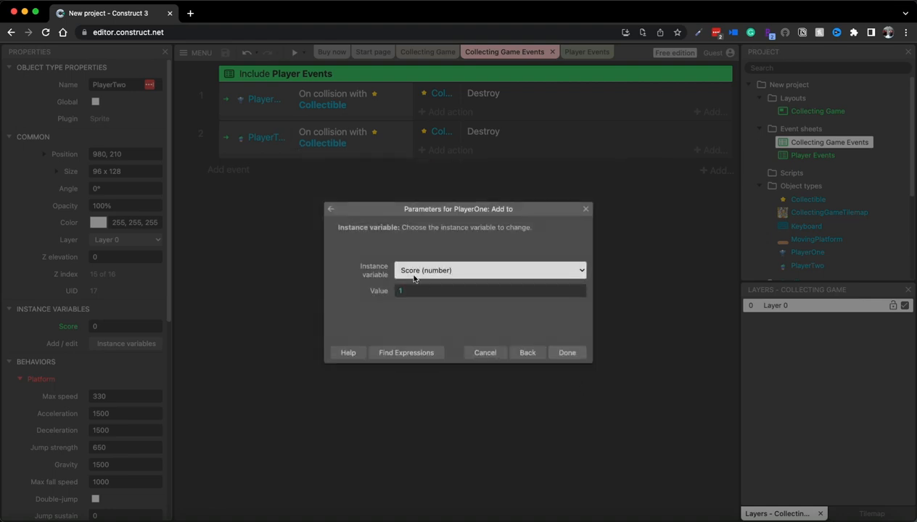
click(566, 354)
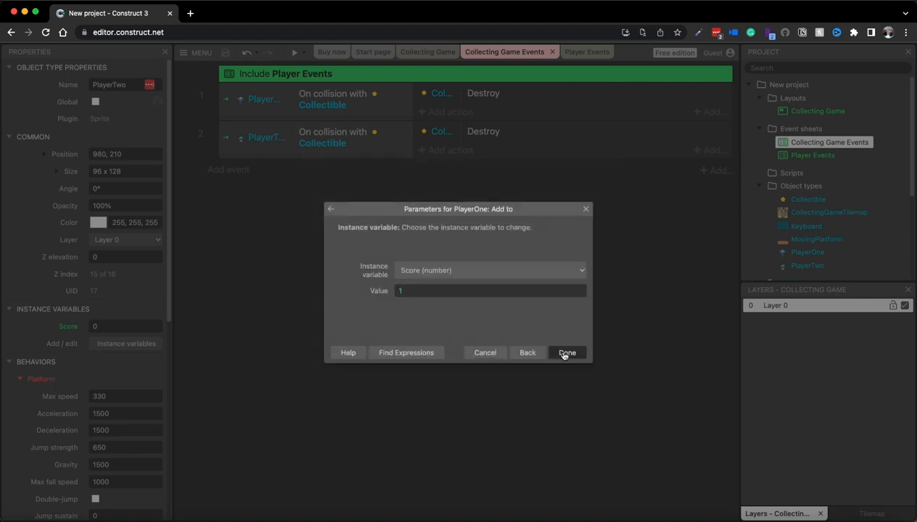
drag(452, 92, 446, 86)
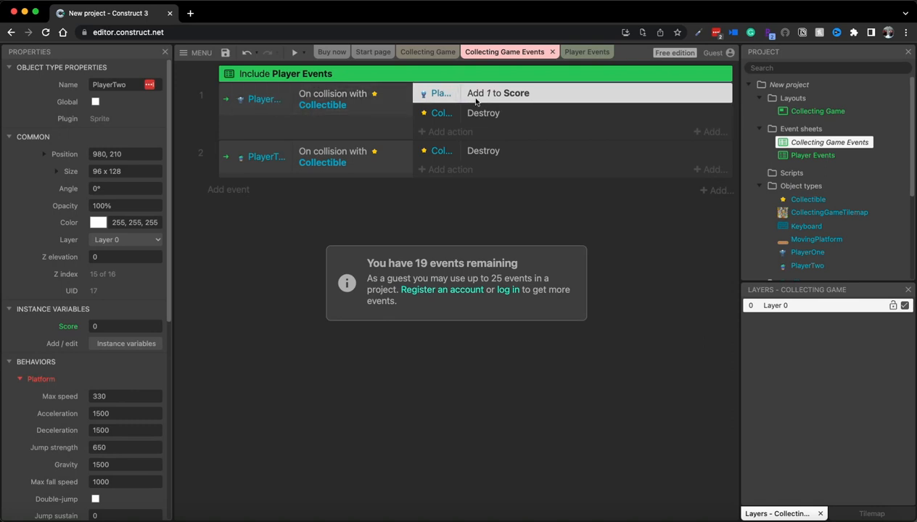
In the PlayerTwo collision event, add 1 to PlayerTwo's Score before the Destroy action, and save the project.
click(439, 171)
click(554, 217)
double_click(554, 219)
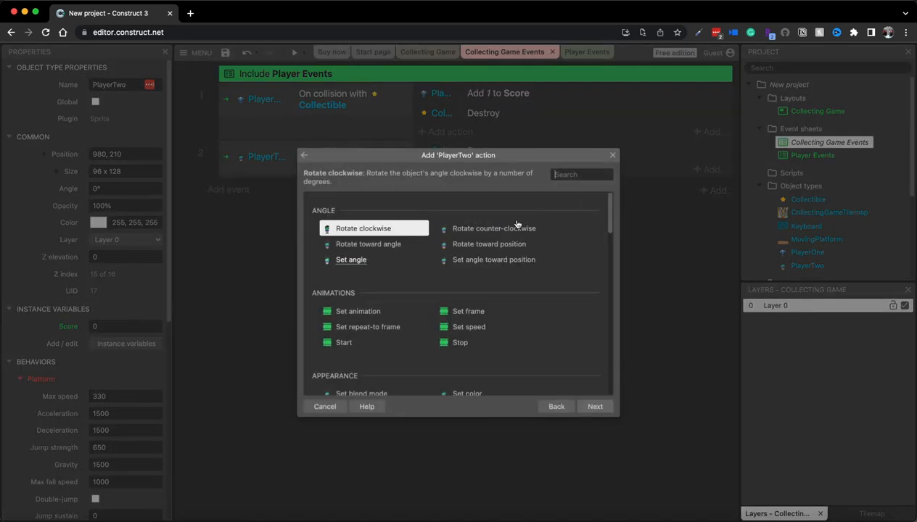
scroll(348, 291, down, 6)
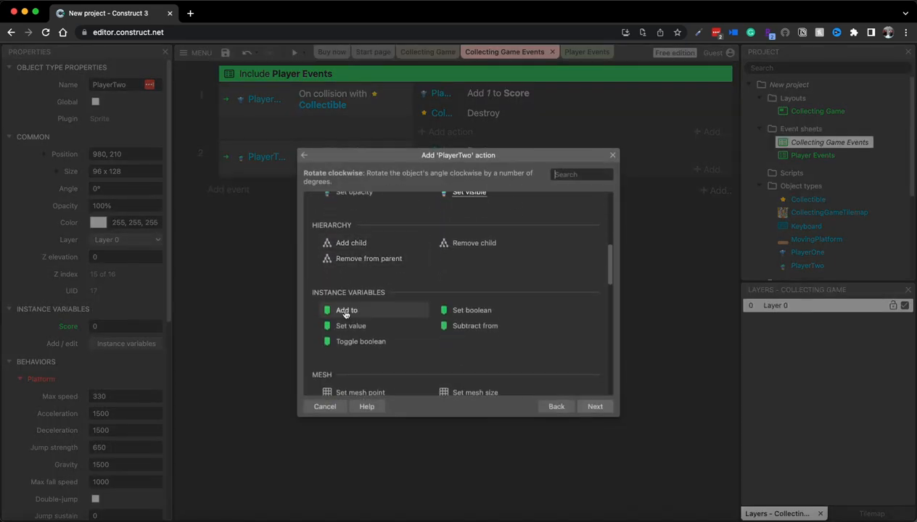
click(346, 312)
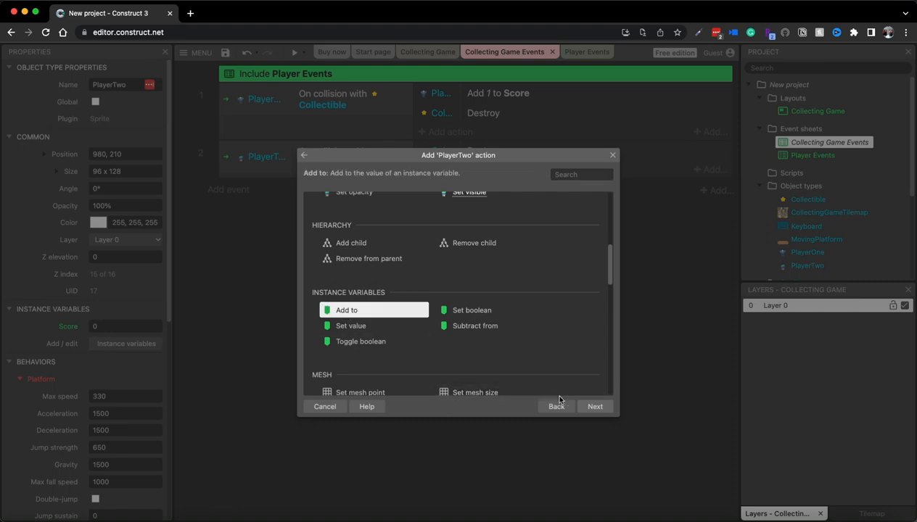
click(592, 406)
click(565, 353)
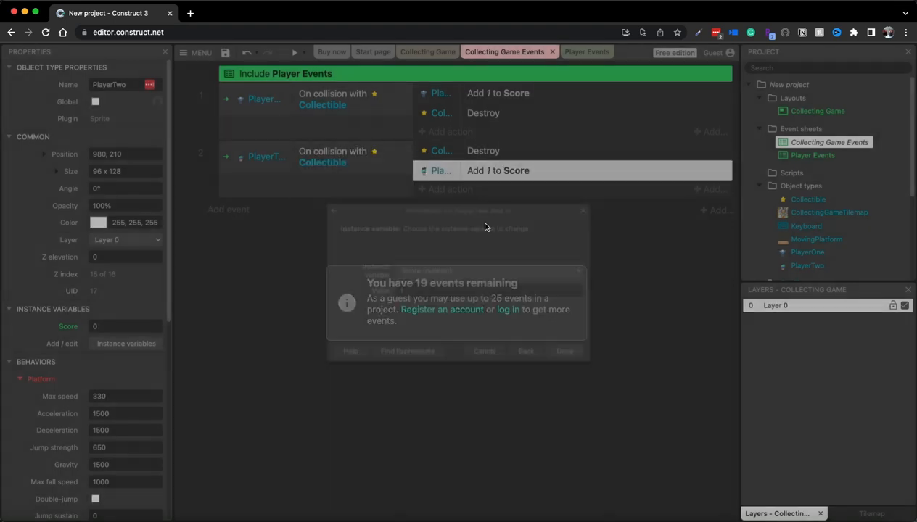
drag(458, 148, 457, 148)
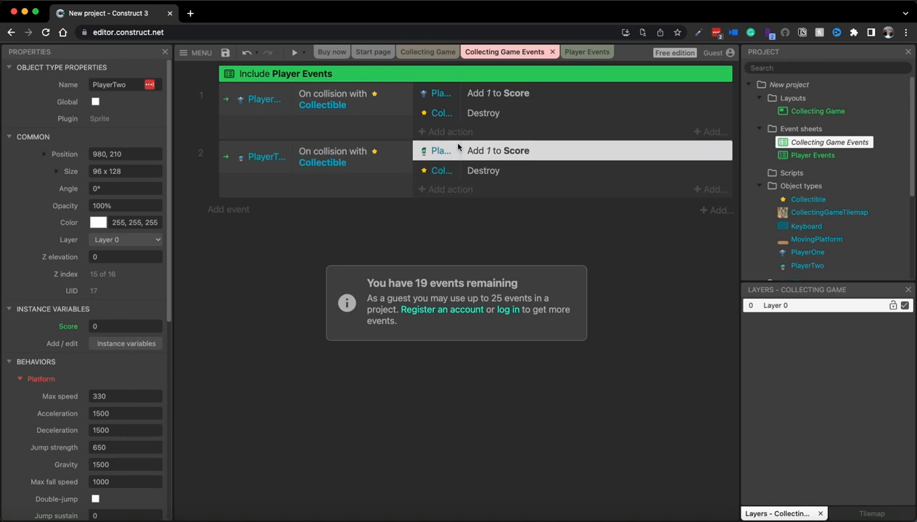
click(225, 53)
Insert a Text object named PlayerOneText in the Collecting Game layout and place it at the layout's upper edge, position 350, 0.
click(429, 52)
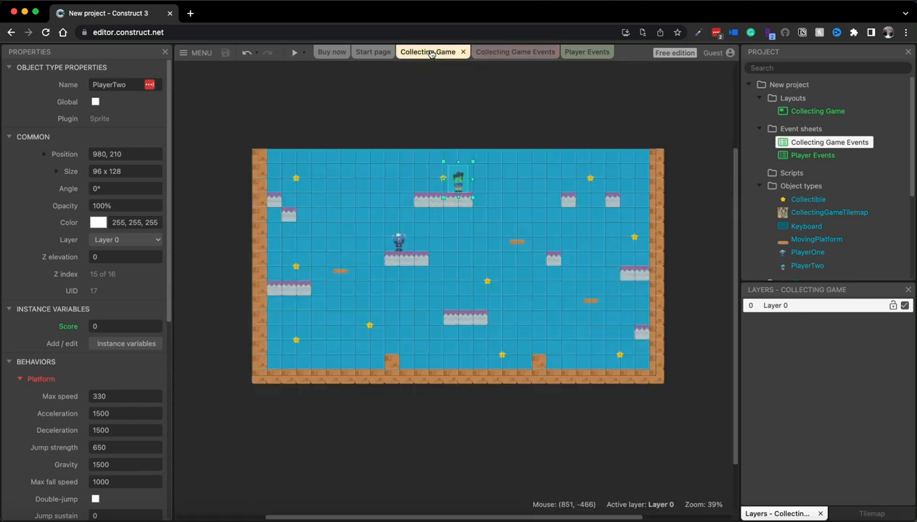
right_click(358, 121)
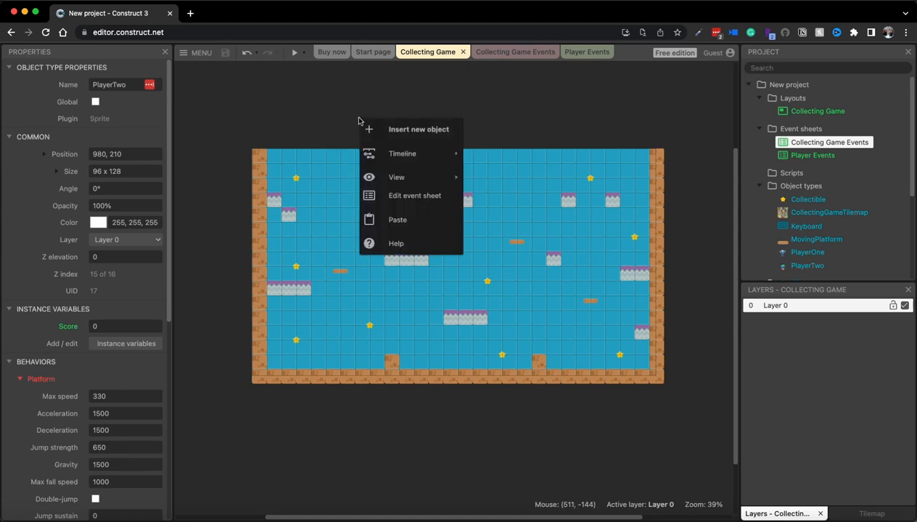
click(399, 131)
scroll(436, 218, down, 3)
scroll(387, 223, down, 4)
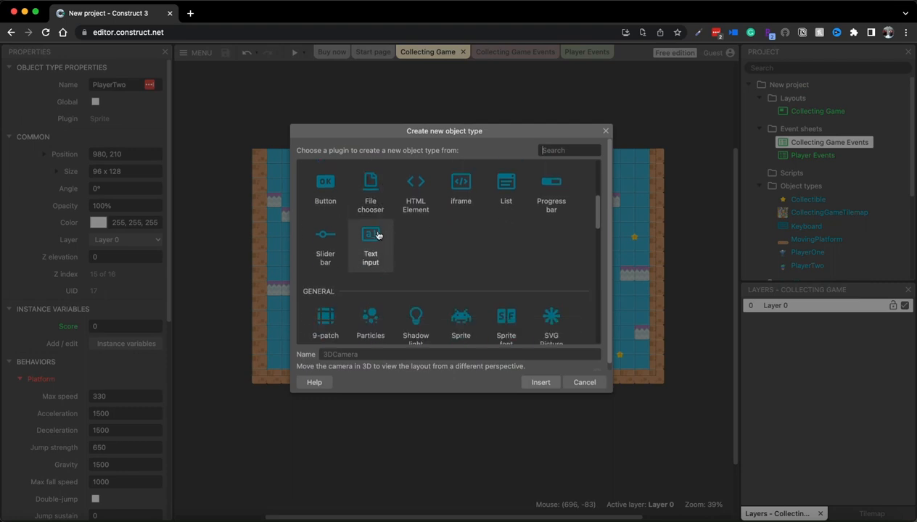
click(336, 266)
click(363, 355)
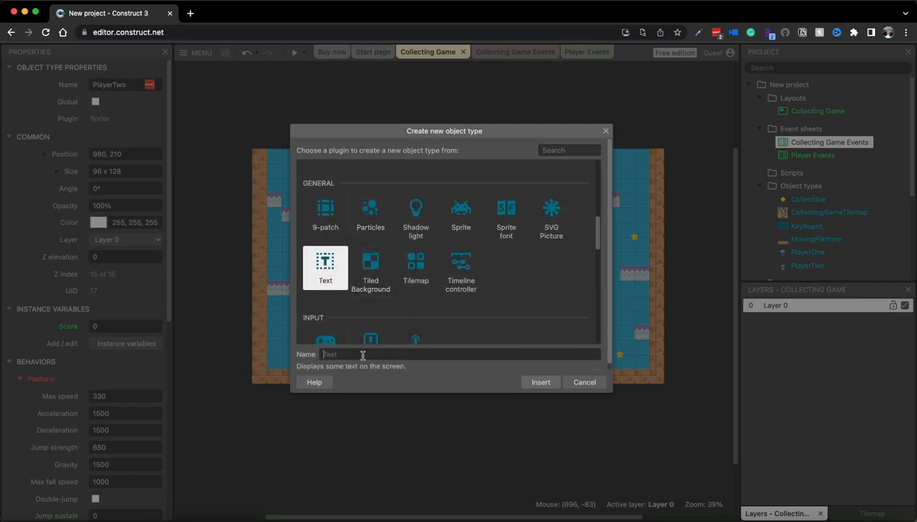
text(PLay)
key(Return)
click(321, 174)
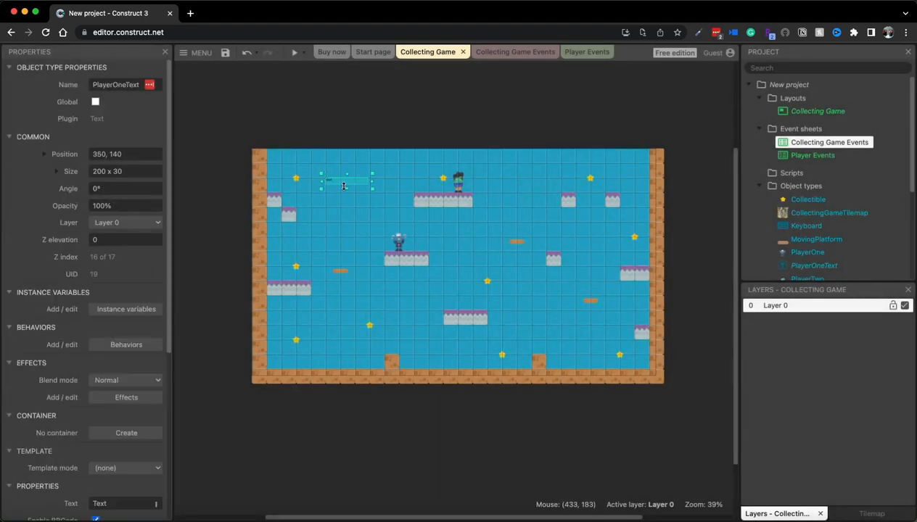
drag(344, 185, 344, 156)
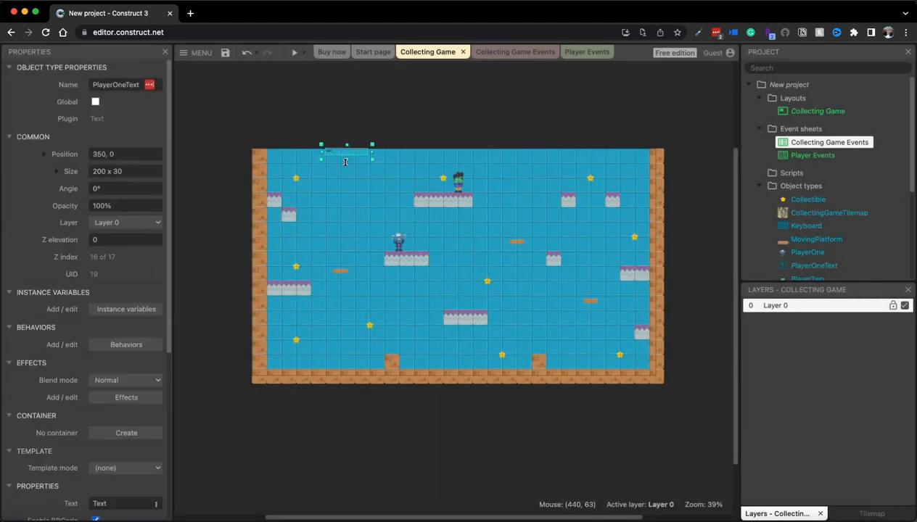
Set PlayerOneText's text to "Player 1: 0" at font size 48 and enlarge its box to about 350 x 140.
scroll(102, 356, down, 5)
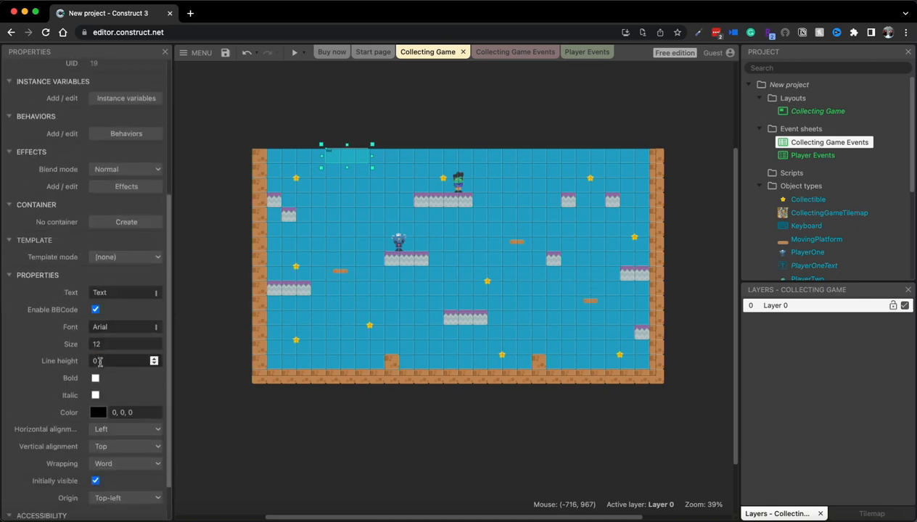
double_click(108, 290)
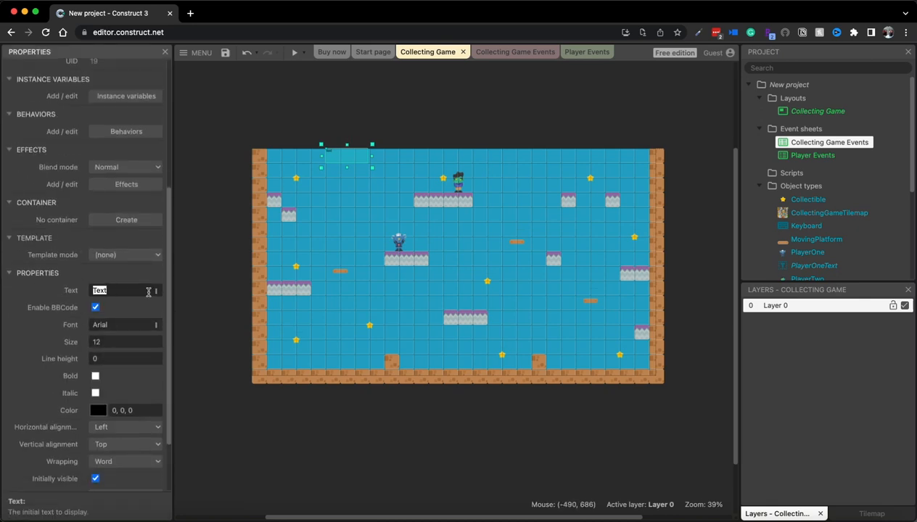
text(PLayer 1: 0)
click(103, 342)
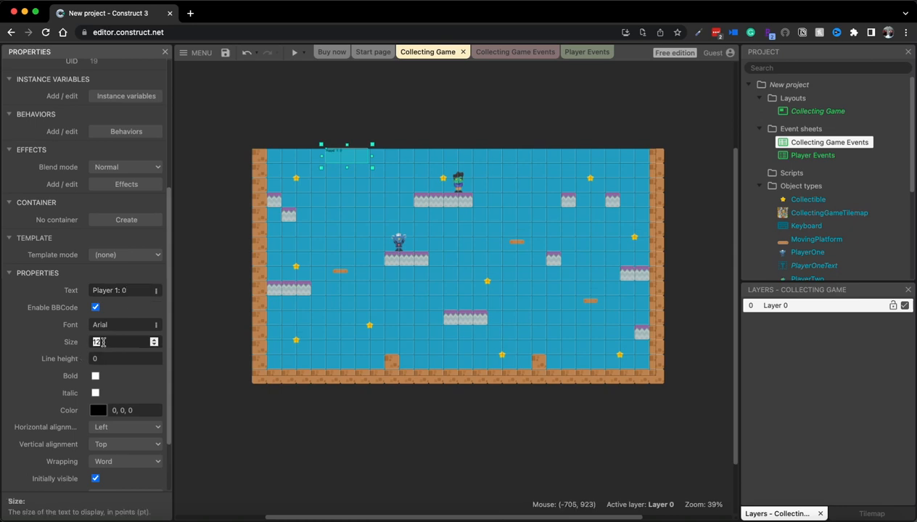
text(48)
key(Tab)
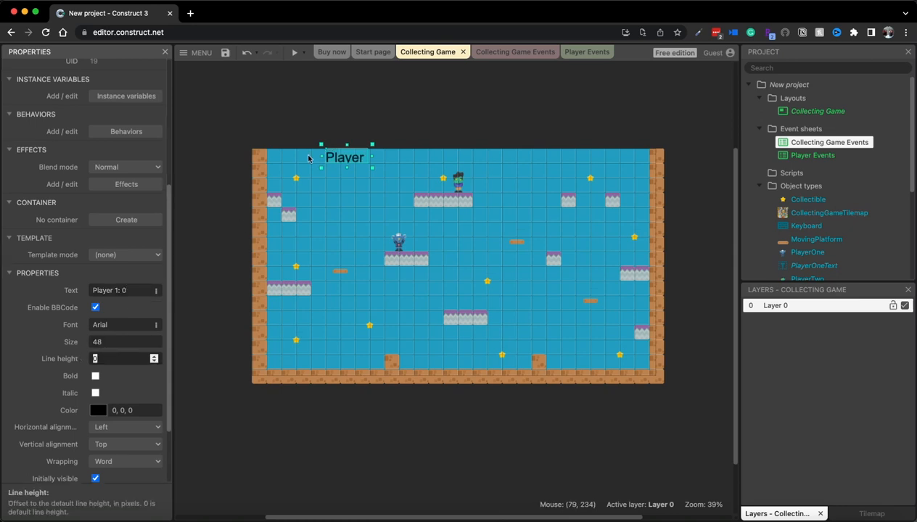
drag(347, 167, 405, 166)
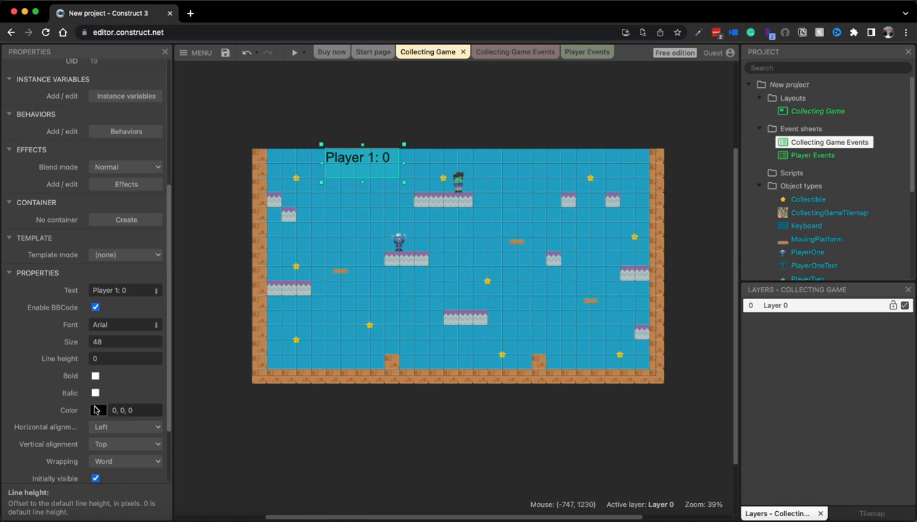
Set PlayerOneText's horizontal alignment, vertical alignment and origin to Center, and place it at position 490, 70.
scroll(103, 391, down, 2)
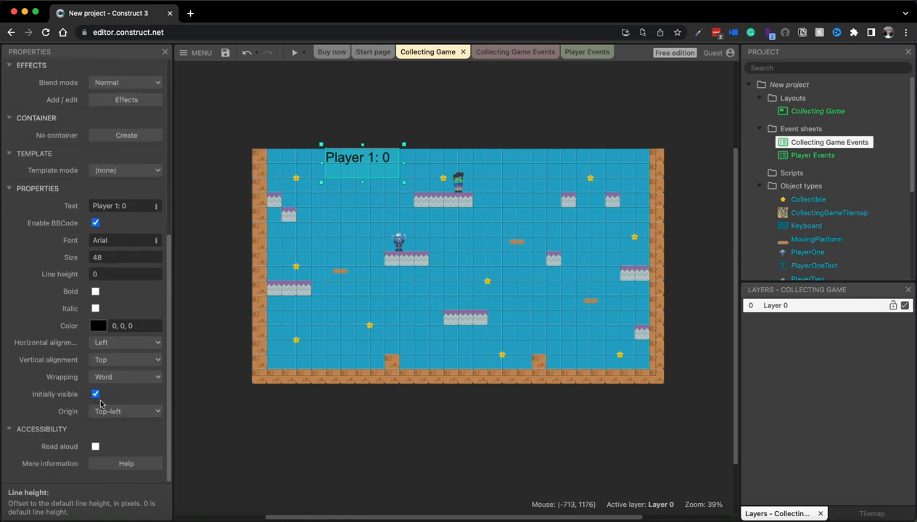
click(103, 352)
click(107, 353)
click(120, 361)
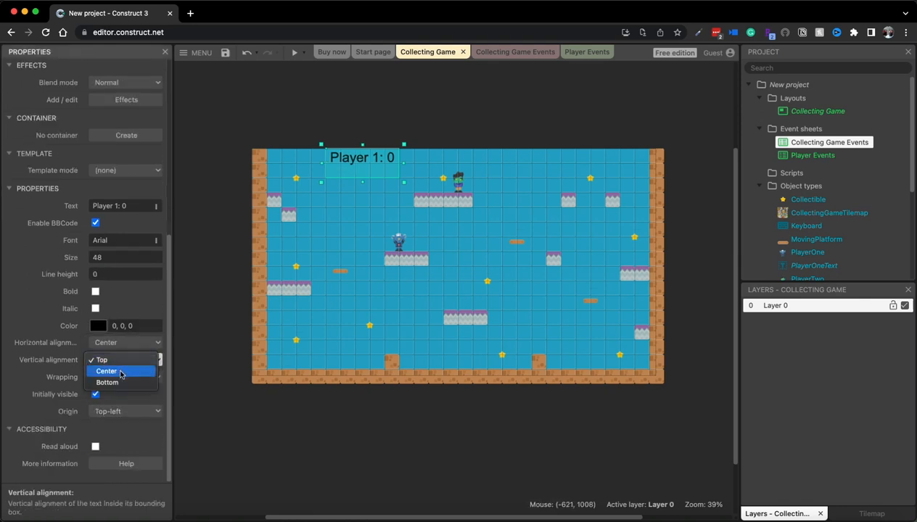
click(120, 375)
click(113, 411)
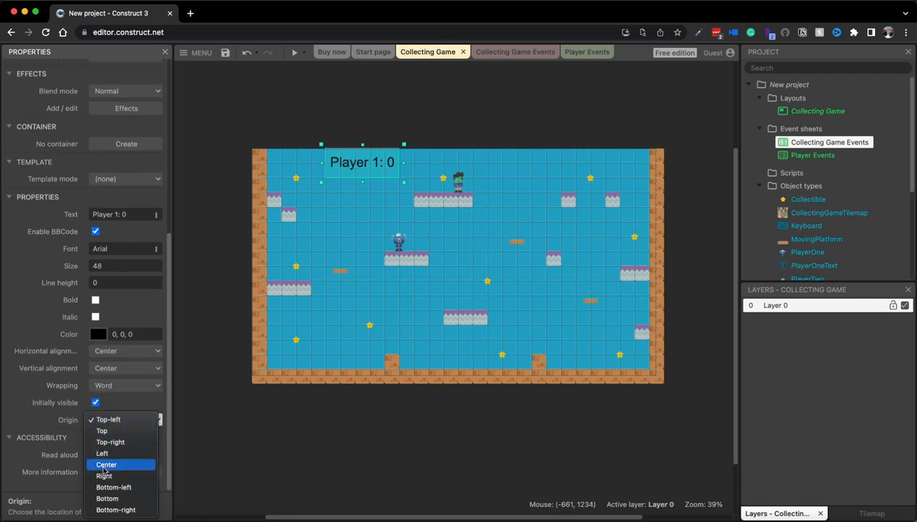
click(104, 463)
drag(307, 149, 344, 174)
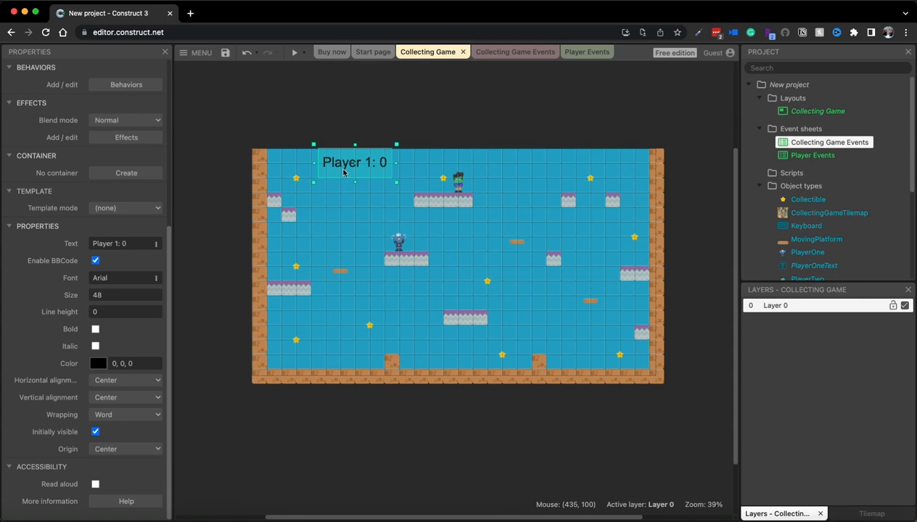
scroll(132, 150, up, 5)
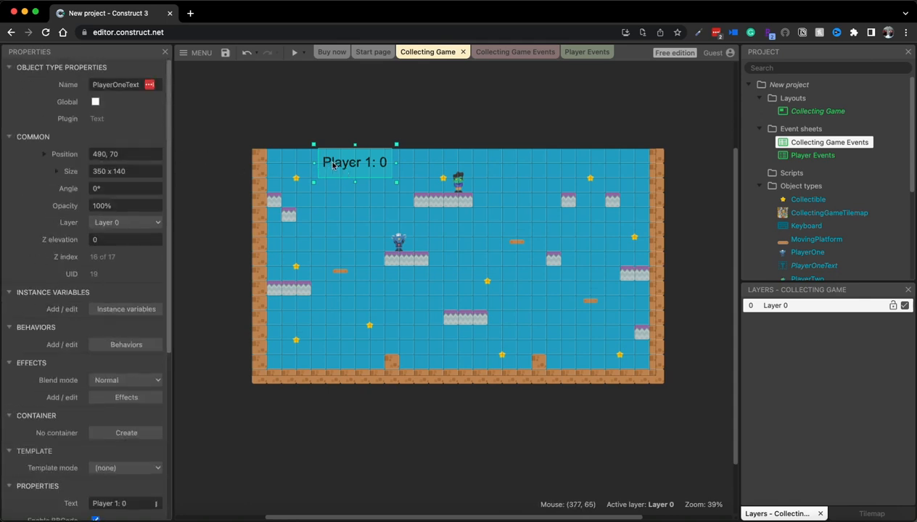
Clone the PlayerOneText object type and place an instance of the clone in the layout at position 1400, 70.
scroll(793, 215, down, 3)
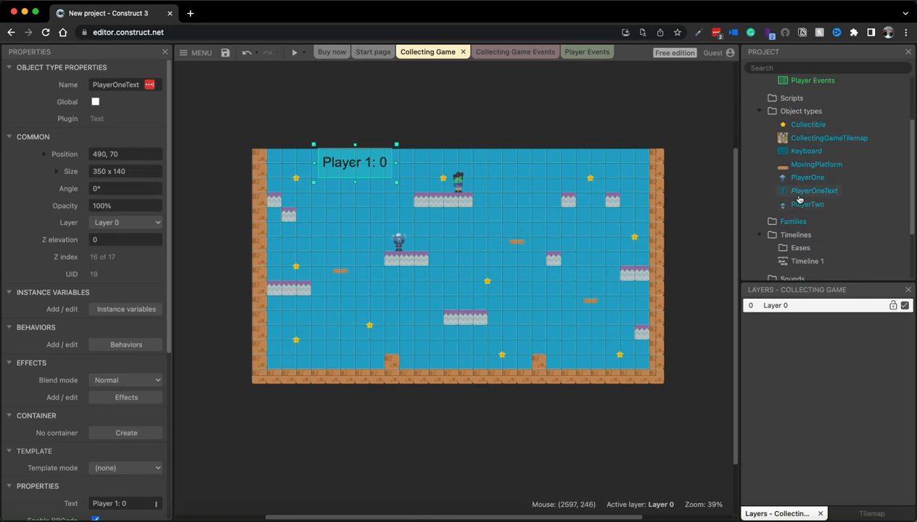
click(791, 192)
right_click(813, 192)
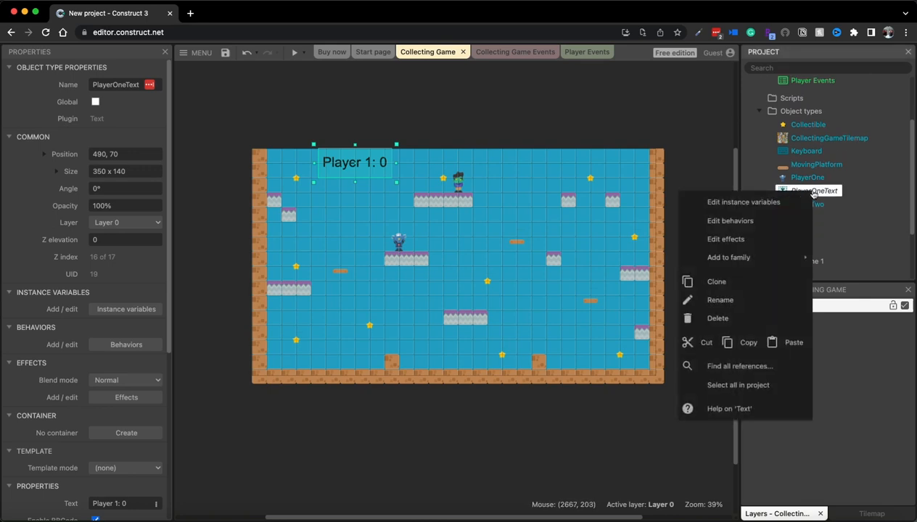
click(727, 283)
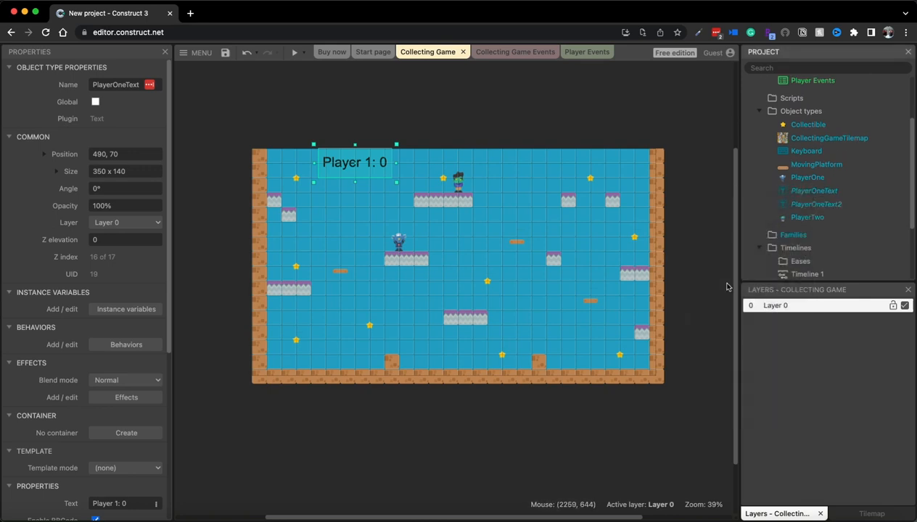
click(807, 205)
drag(805, 209, 556, 163)
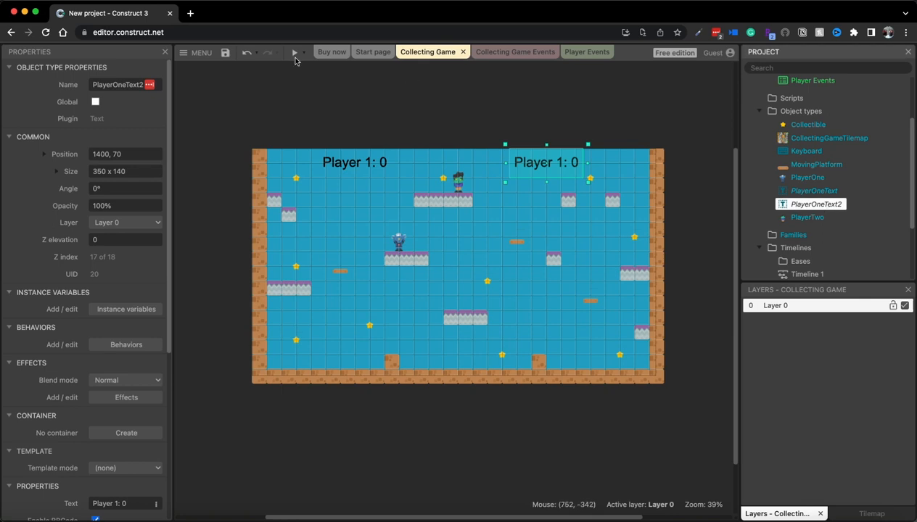
Rename the cloned text object PlayerTwoText.
click(120, 84)
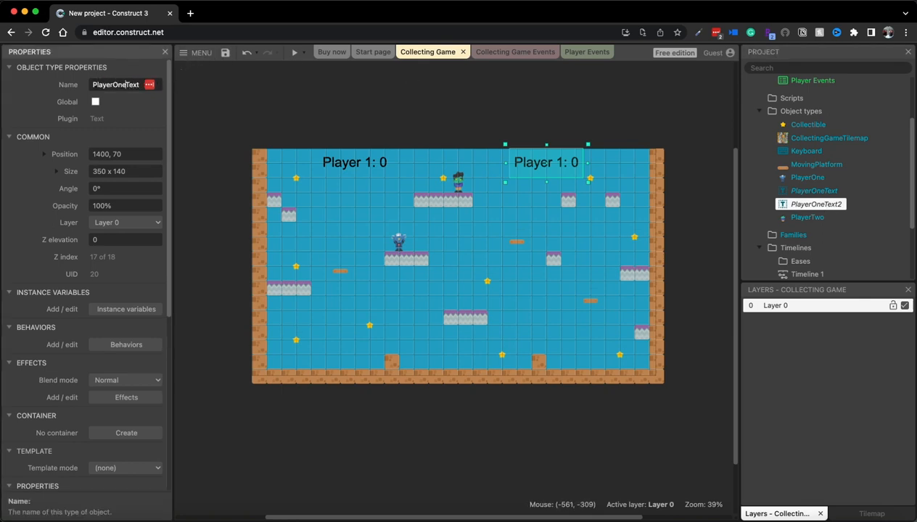
key(BackSpace)
key(BackSpace)
key(BackSpace)
text(Two)
key(Return)
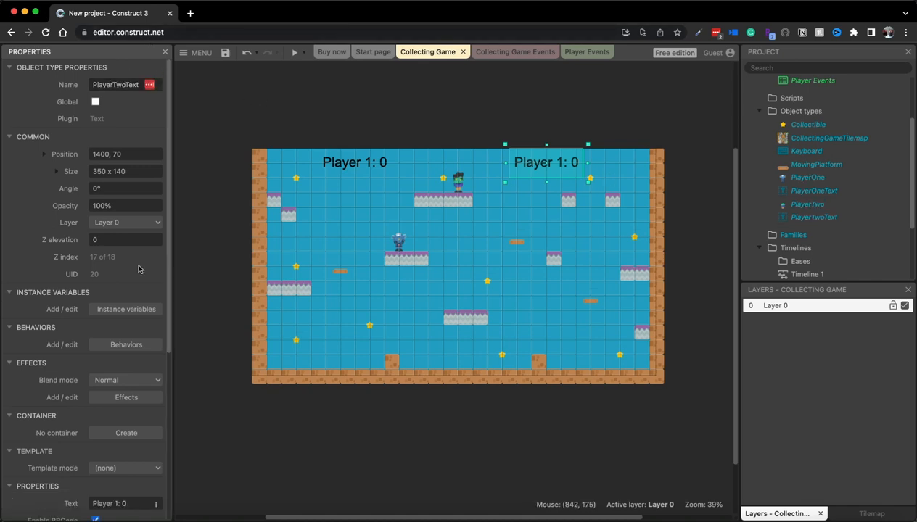
Set PlayerTwoText's text to "Player 2: 0" and save the project.
scroll(124, 312, down, 5)
click(106, 320)
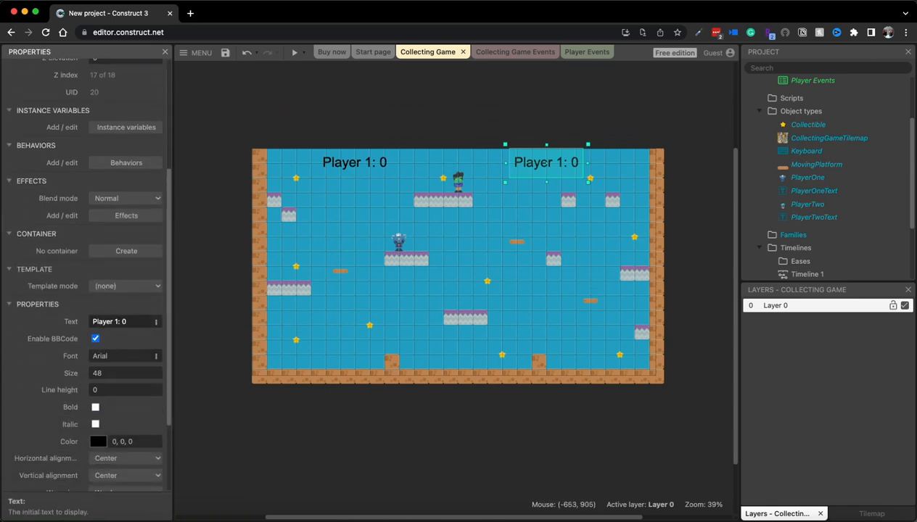
key(BackSpace)
text(2)
click(208, 169)
click(543, 168)
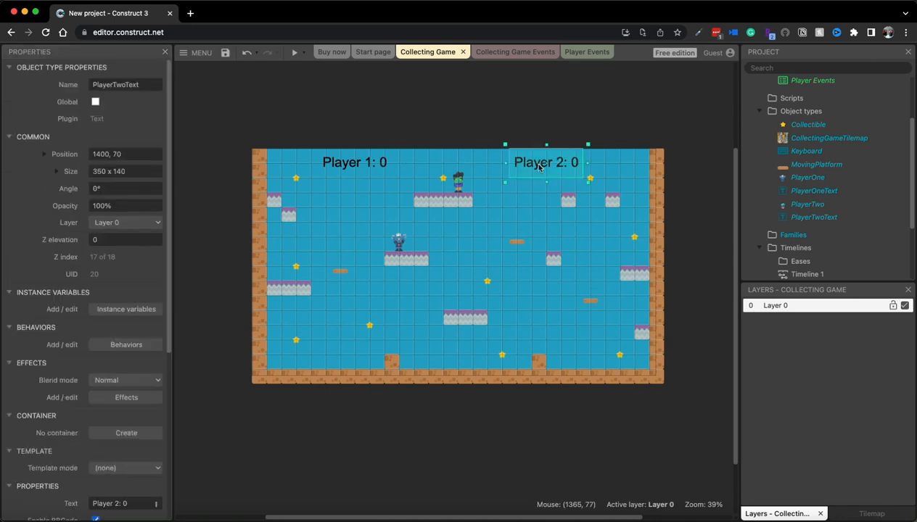
click(225, 53)
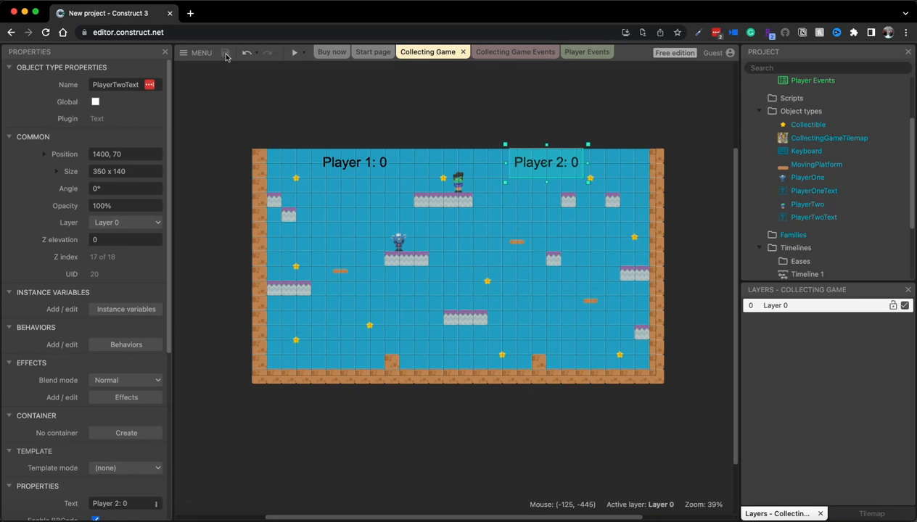
In the PlayerOne collision event, add a PlayerOneText Set text action with "Player 1: " & PlayerOne.Score and place it before Destroy.
click(502, 52)
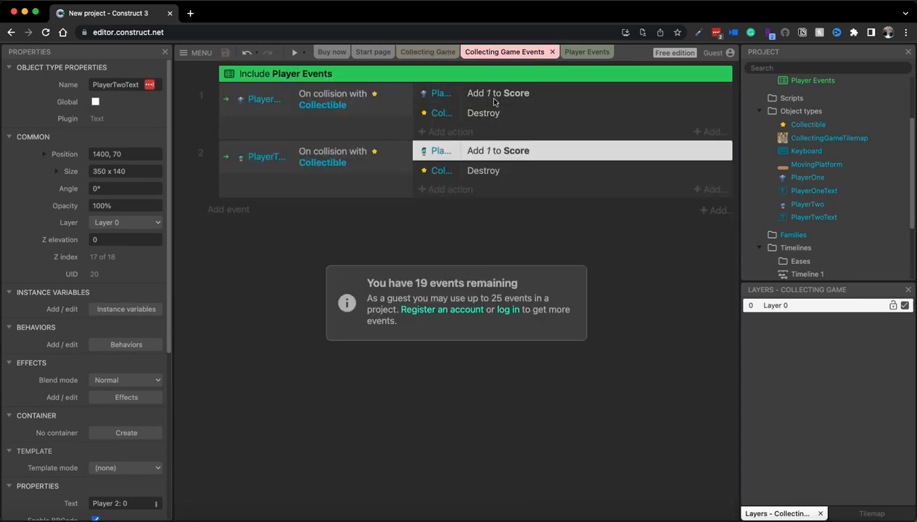
click(445, 132)
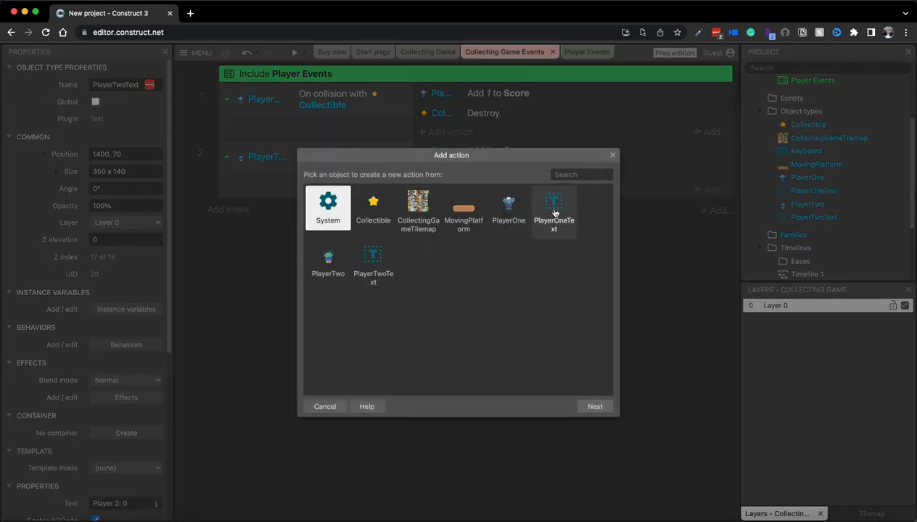
double_click(564, 216)
scroll(468, 261, down, 10)
scroll(468, 261, down, 5)
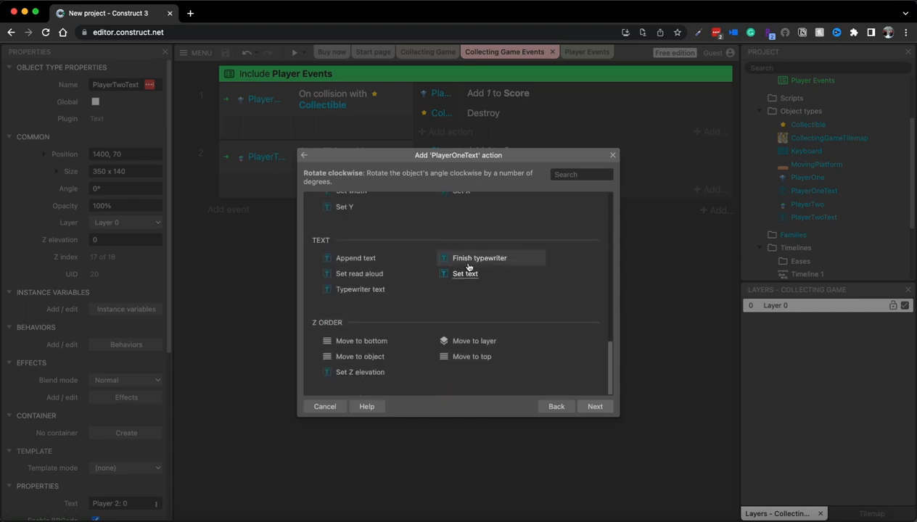
click(455, 278)
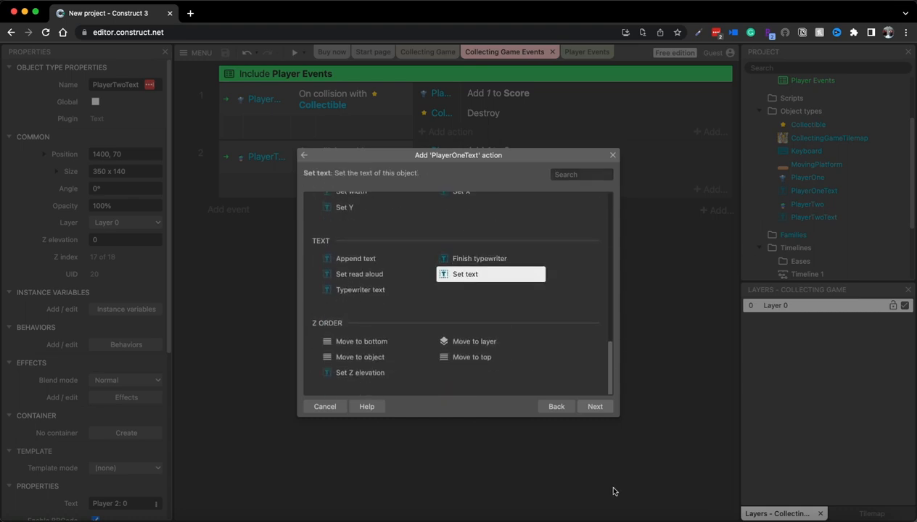
click(595, 407)
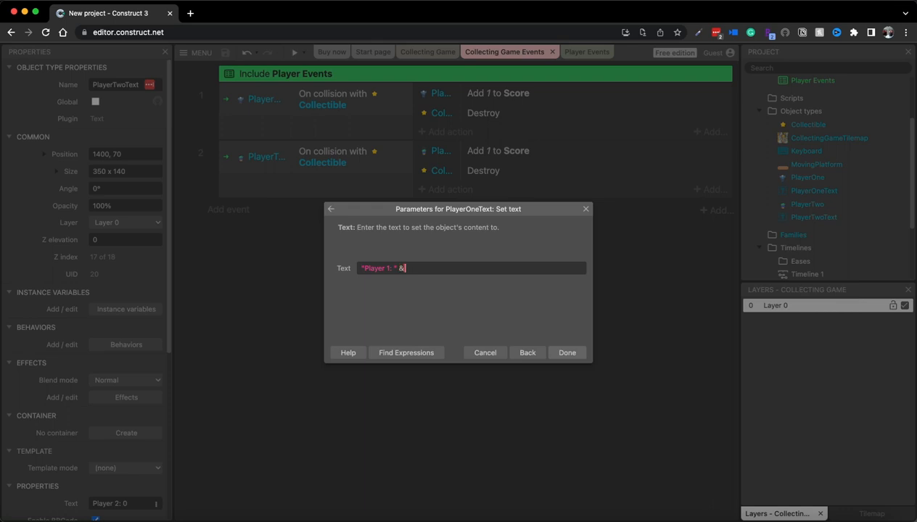
text(Pla)
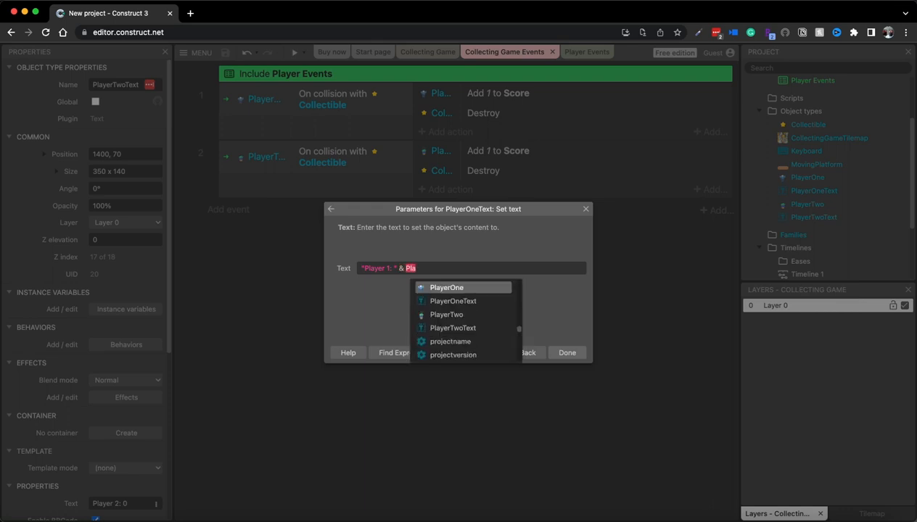
key(Tab)
text(.s)
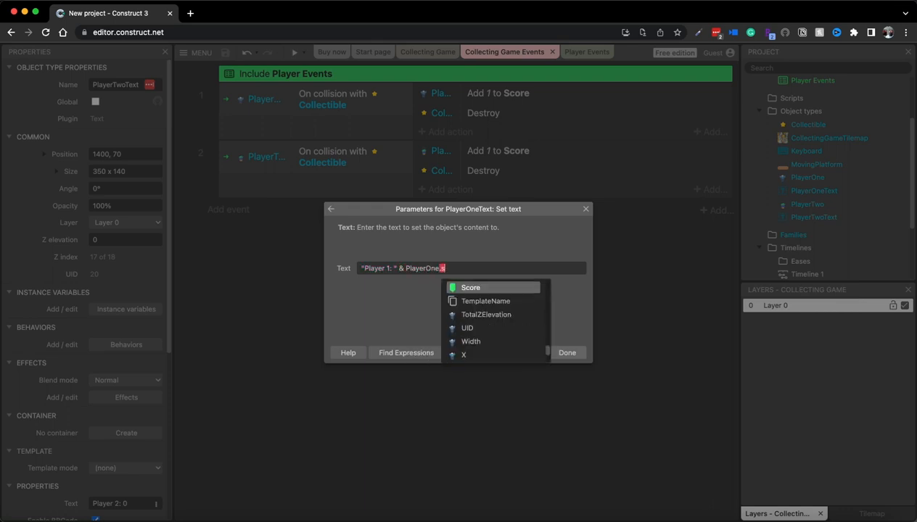
key(Tab)
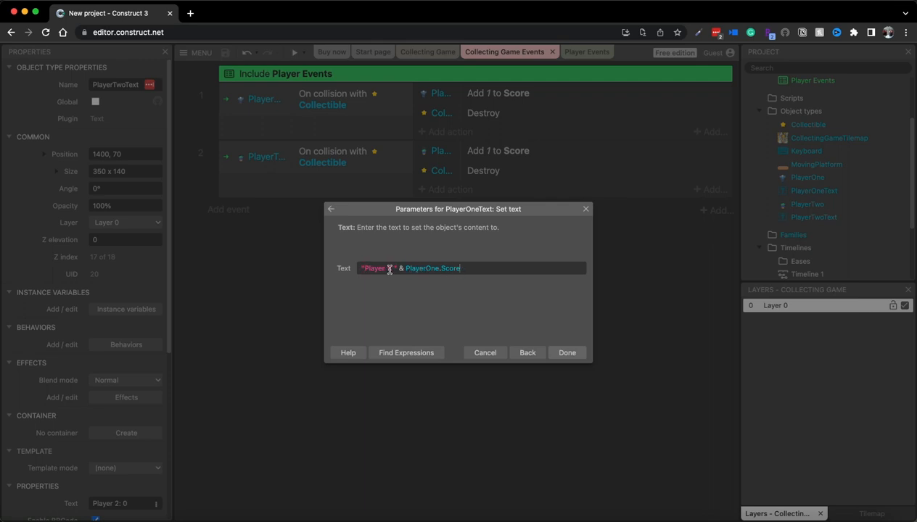
click(576, 354)
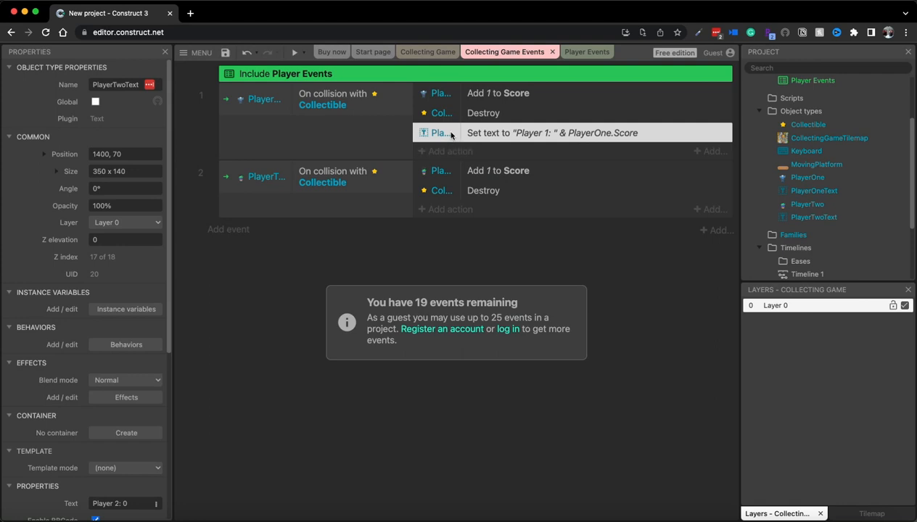
drag(450, 135, 462, 111)
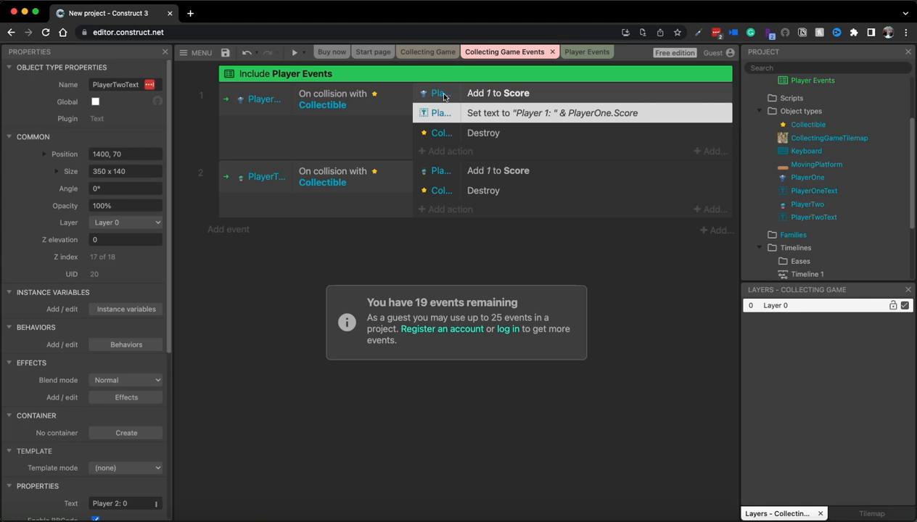
In the PlayerTwo collision event, add a PlayerTwoText Set text action with "Player 2: " & PlayerTwo.Score and place it before Destroy.
click(446, 210)
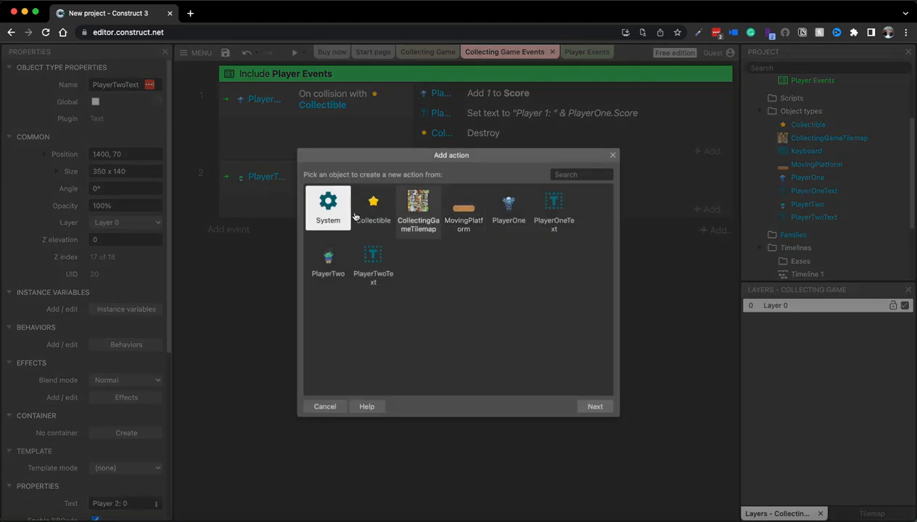
double_click(373, 261)
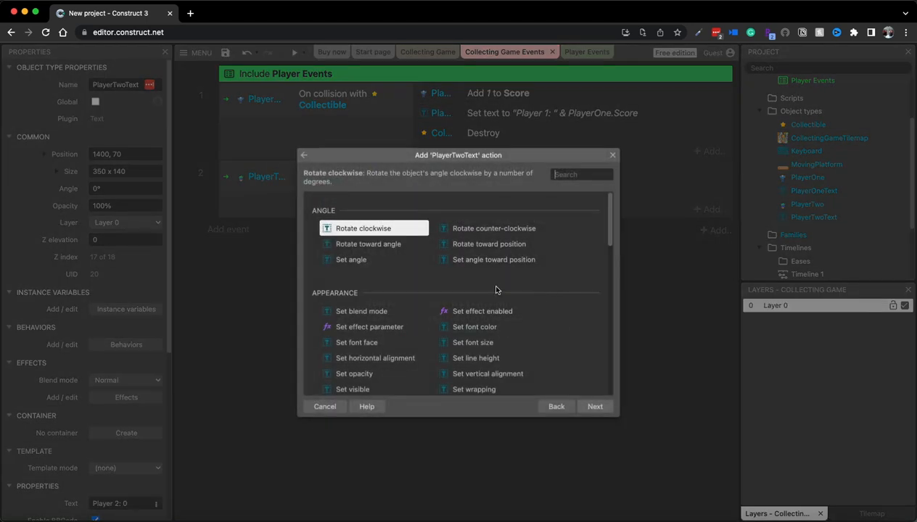
scroll(497, 290, down, 10)
double_click(477, 289)
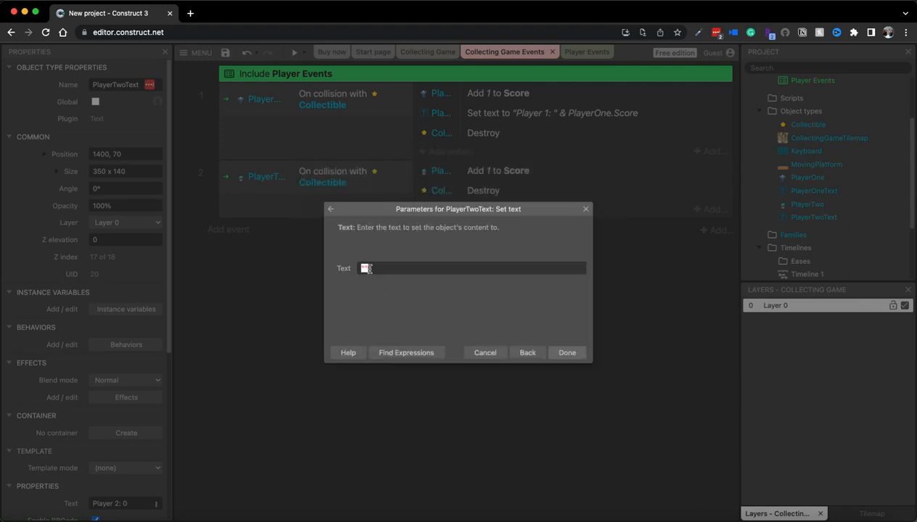
text("Pl)
text(ayer 2: " & pla)
key(Return)
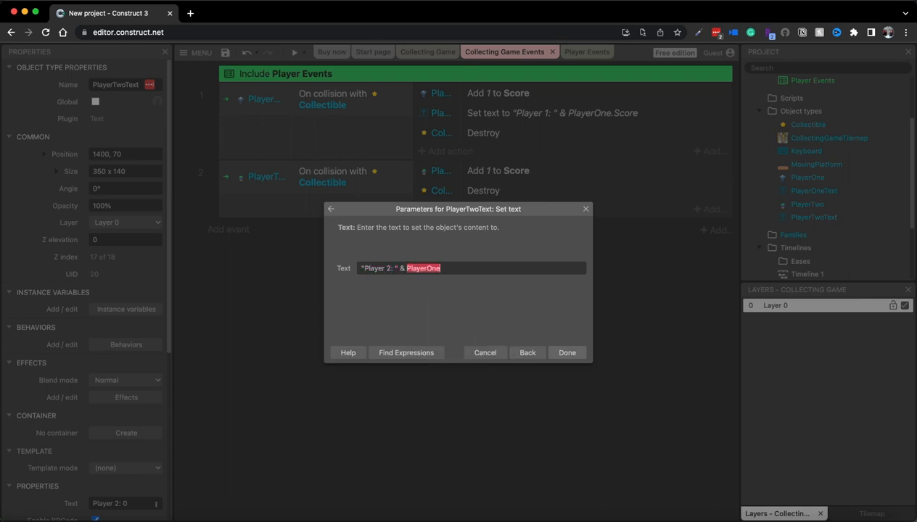
text(Two)
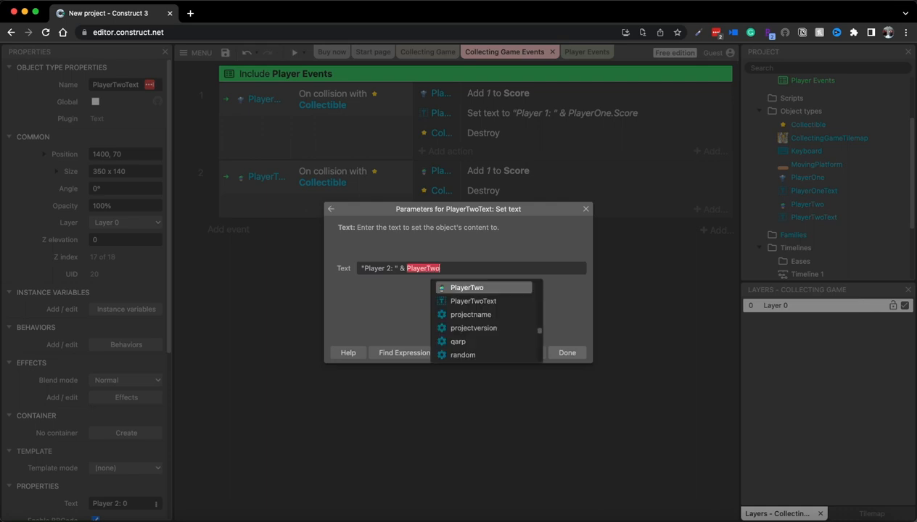
text(.sc)
key(Return)
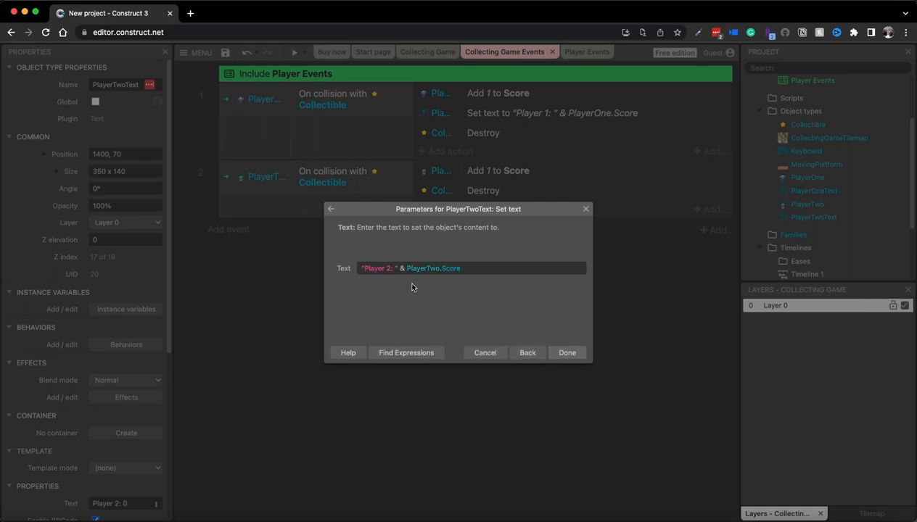
click(567, 353)
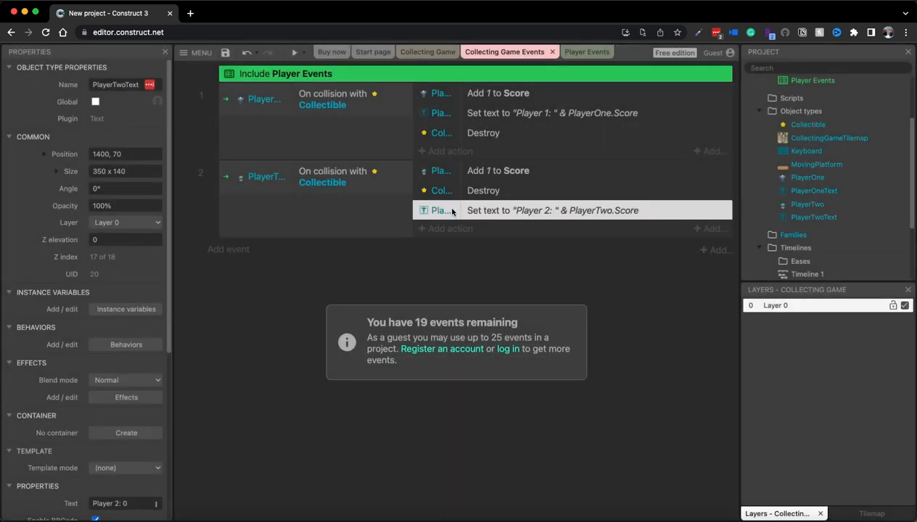
drag(446, 204, 451, 189)
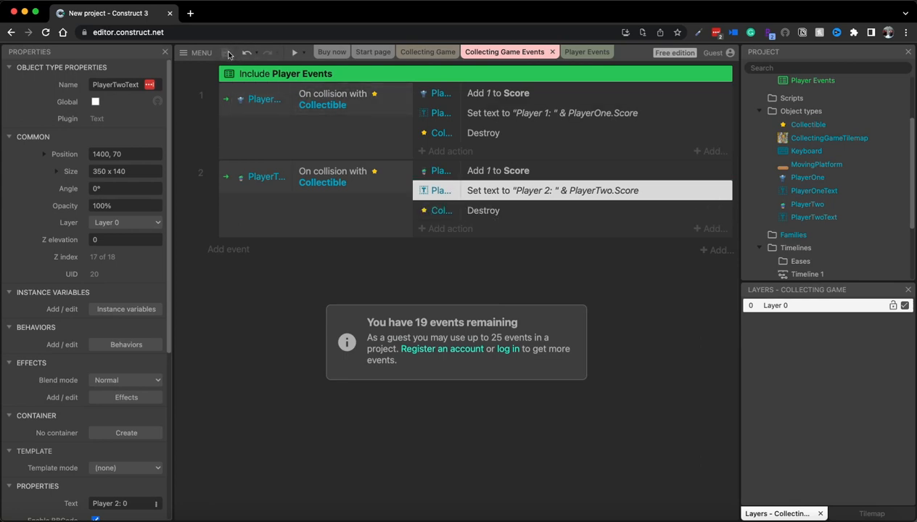
Preview the Collecting Game layout and steer Player 2 into the nearest star to test its score text.
click(428, 51)
click(293, 53)
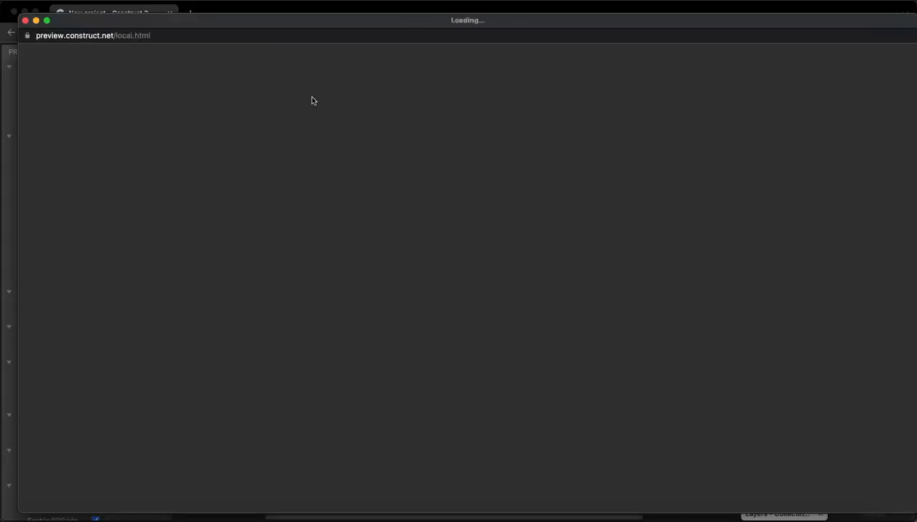
key(Left)
key(Right)
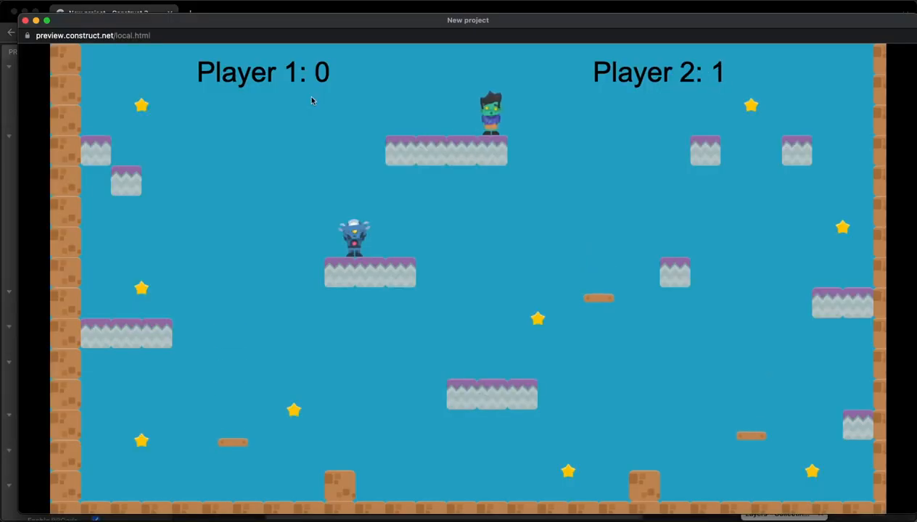
key(Left)
key(Right)
key(Left)
key(Left)
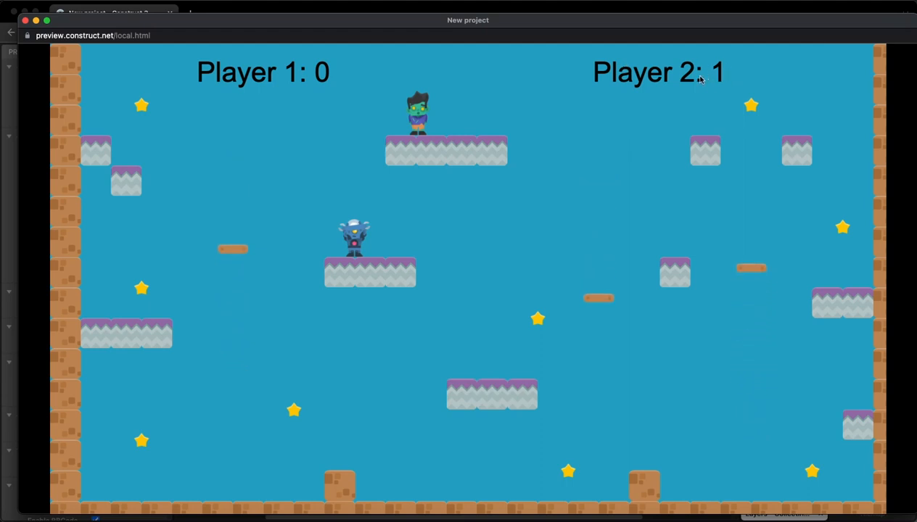
Move Player 1 through the stars below its platform to test the Player 1 score text.
key(a)
key(d)
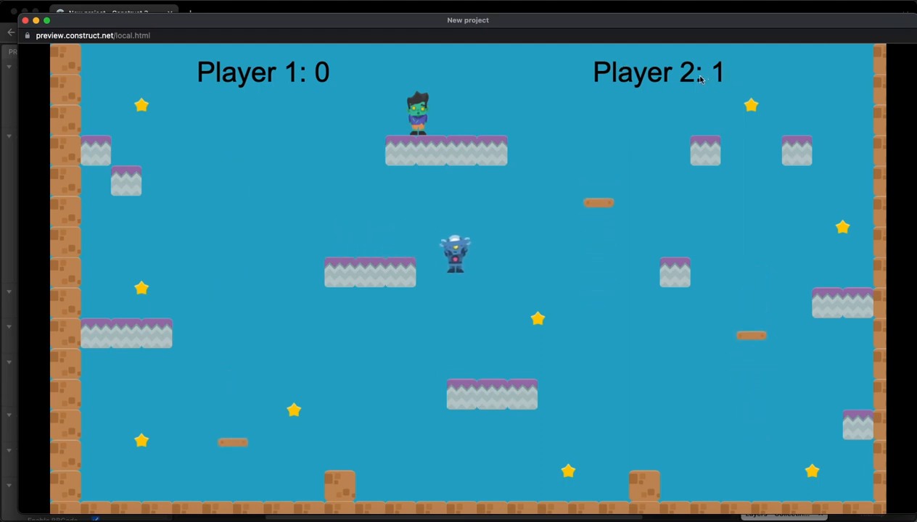
key(w)
key(d)
key(a)
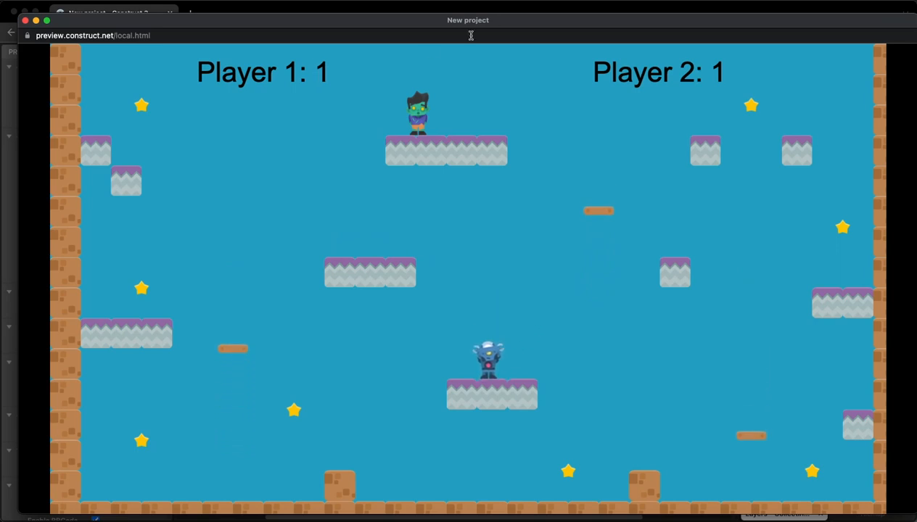
key(d)
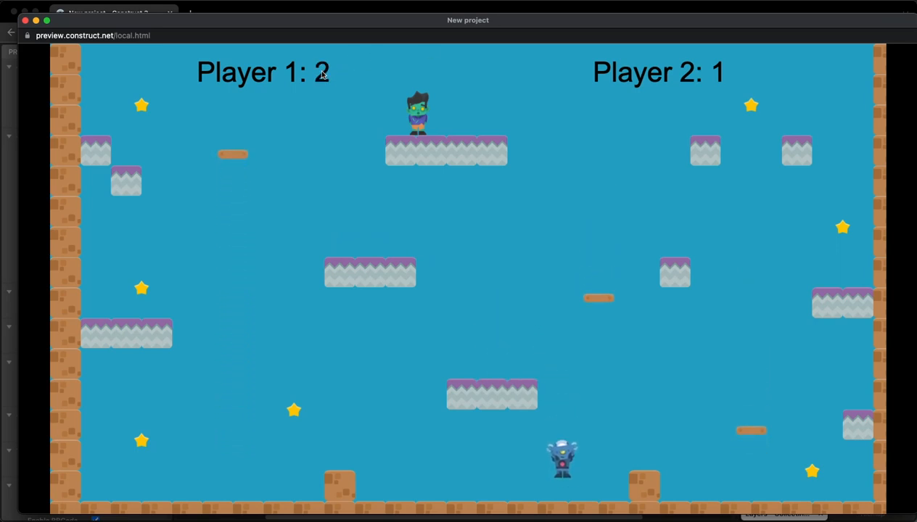
Have Player 2 collect the stars in the lower part of the level on its side, and close the preview.
key(Up)
key(Left)
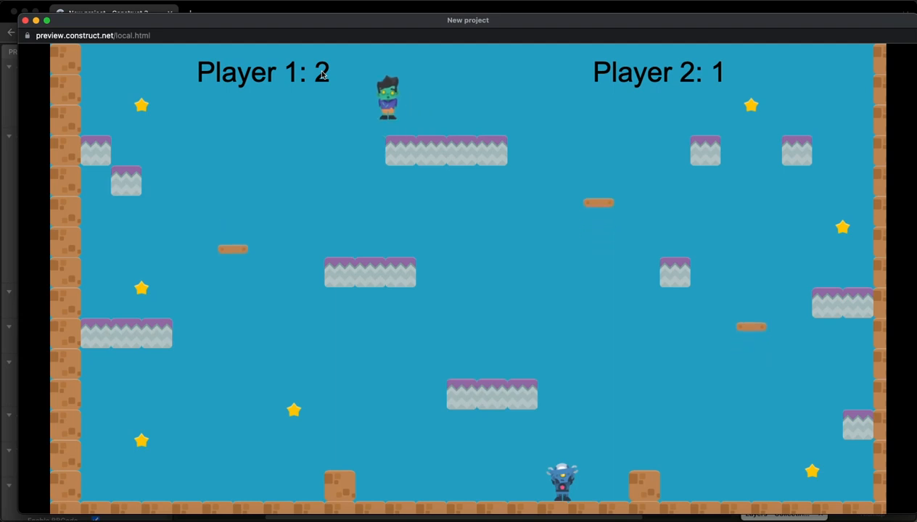
key(Right)
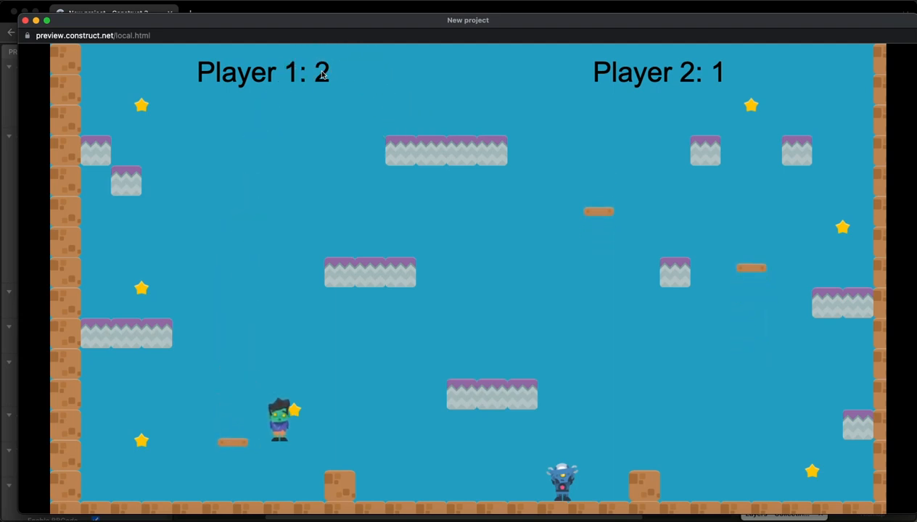
key(Left)
key(Up)
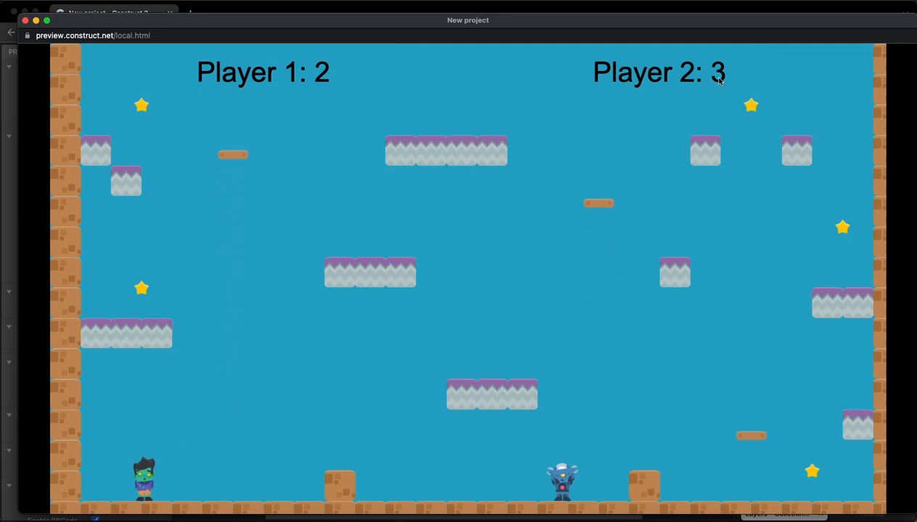
click(25, 20)
click(200, 91)
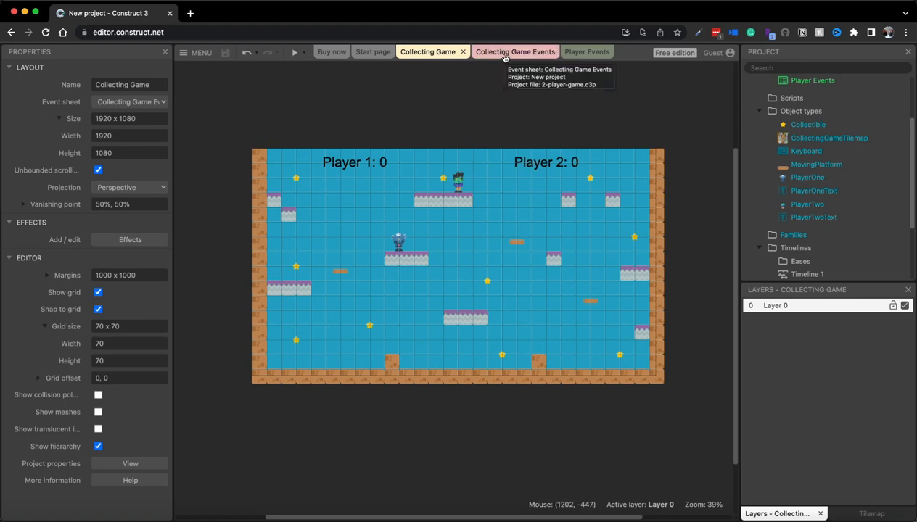
Create a new Text object type named SceneText for the Collecting Game layout.
right_click(461, 108)
click(477, 117)
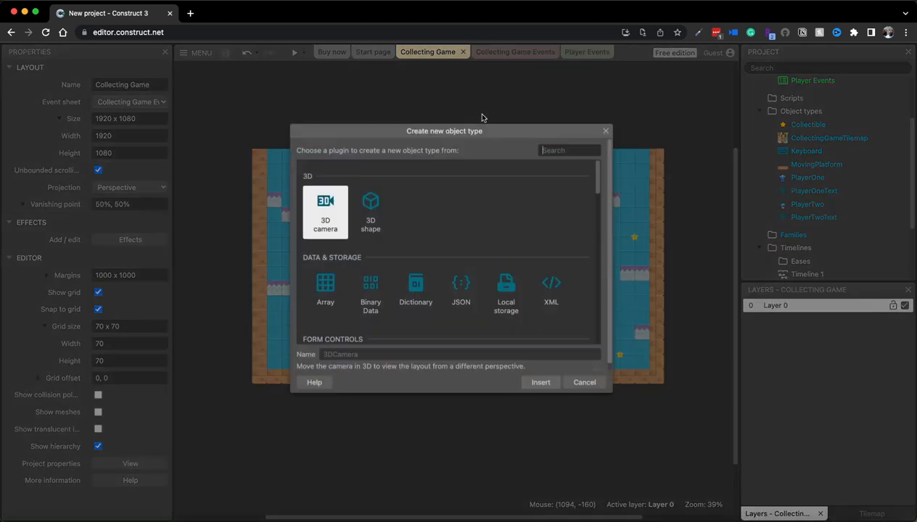
scroll(446, 265, down, 2)
scroll(421, 266, down, 5)
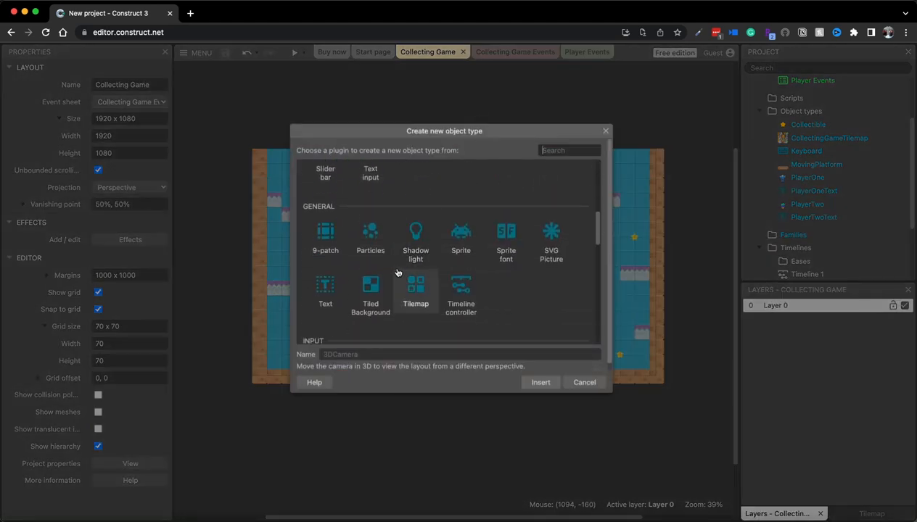
click(325, 234)
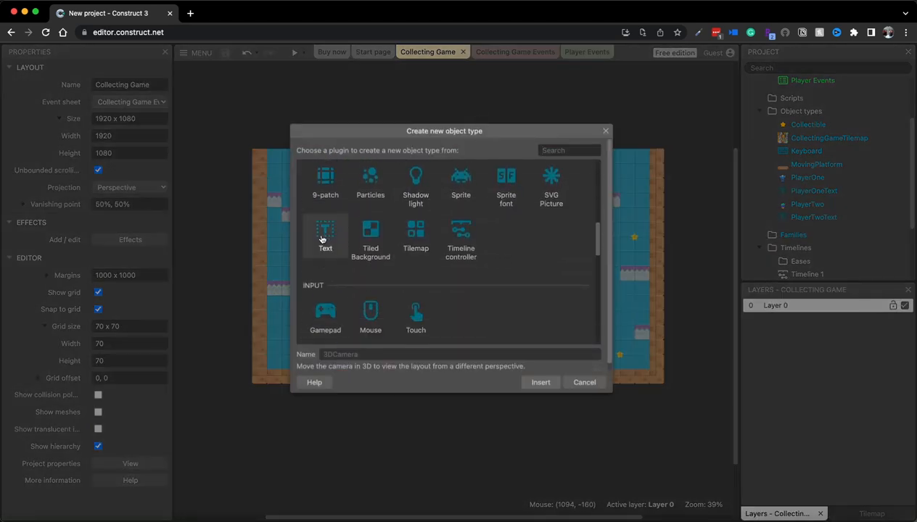
click(352, 353)
text(S)
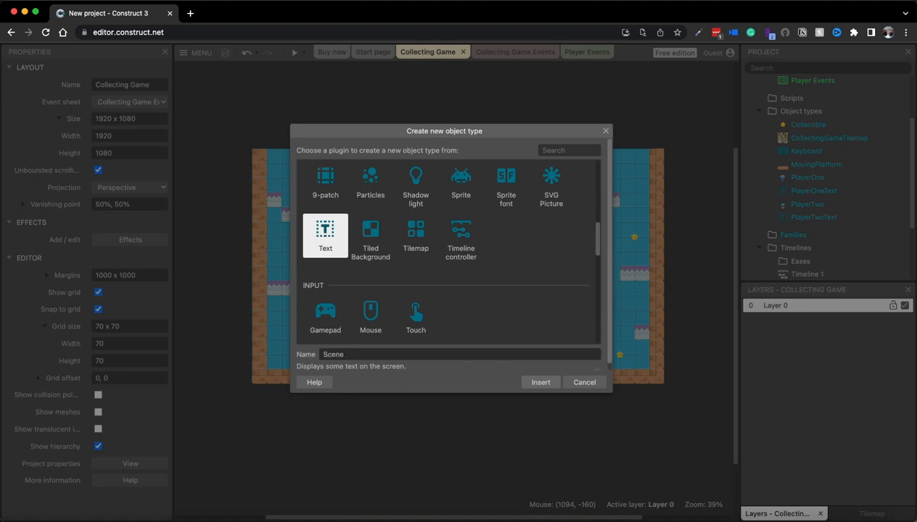
text(ceneText)
key(Return)
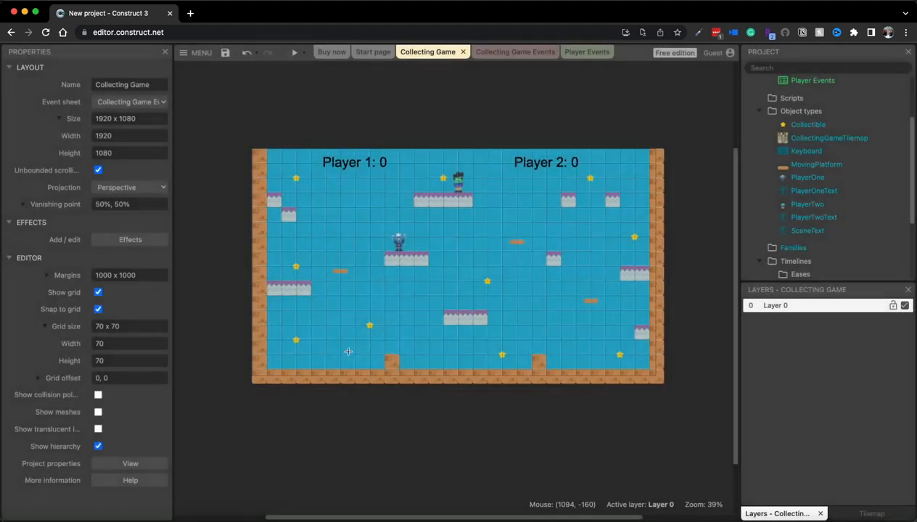
Place SceneText in the layout, enlarge its text box, and move it to the middle of the play area.
click(446, 127)
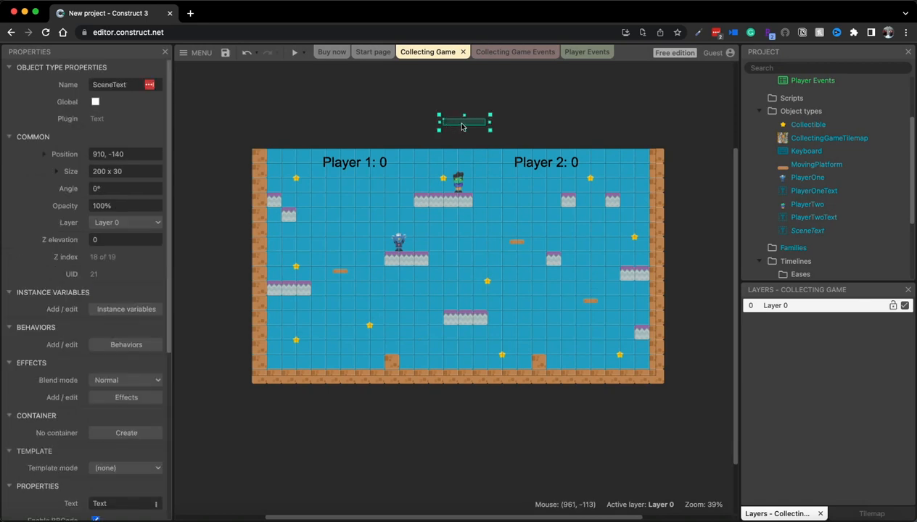
drag(464, 129, 615, 137)
drag(510, 132, 431, 258)
Set SceneText's text to "Player ?: Wins" and its font size to 96.
scroll(136, 267, down, 5)
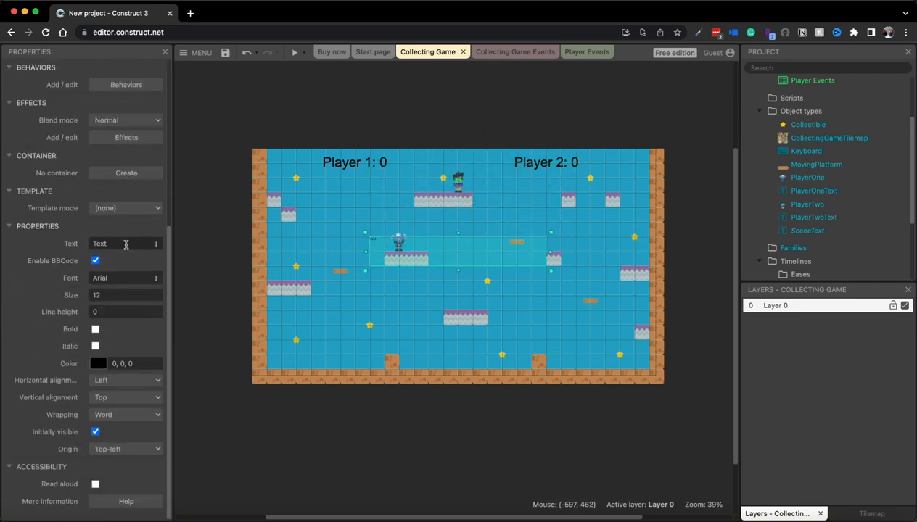
click(127, 244)
text(Player ?: Wins)
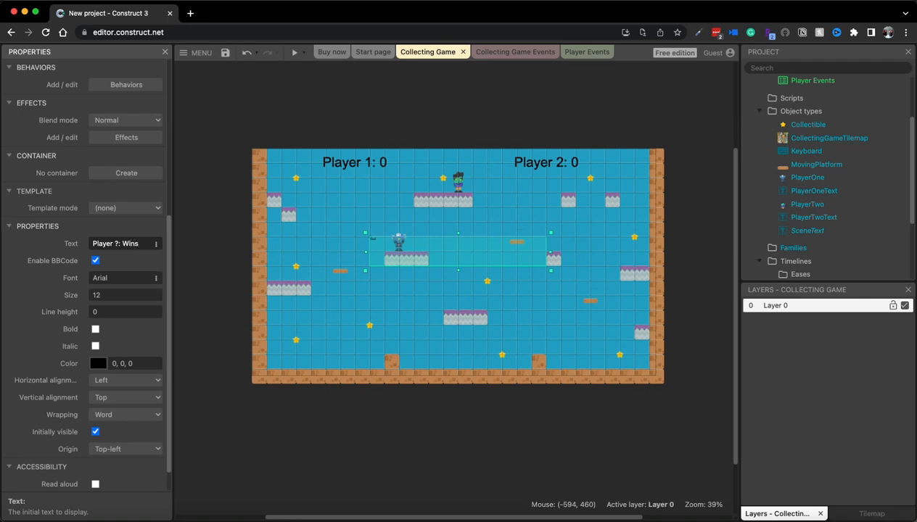
click(107, 296)
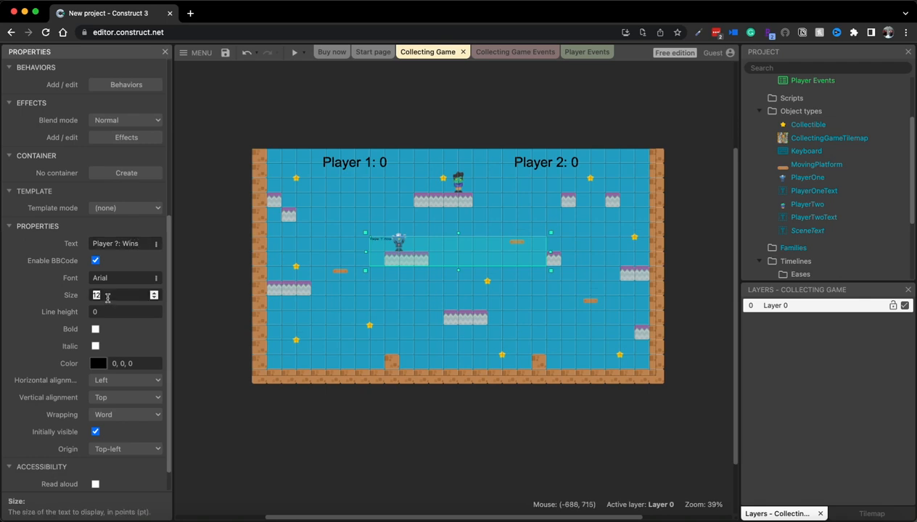
text(96)
key(Tab)
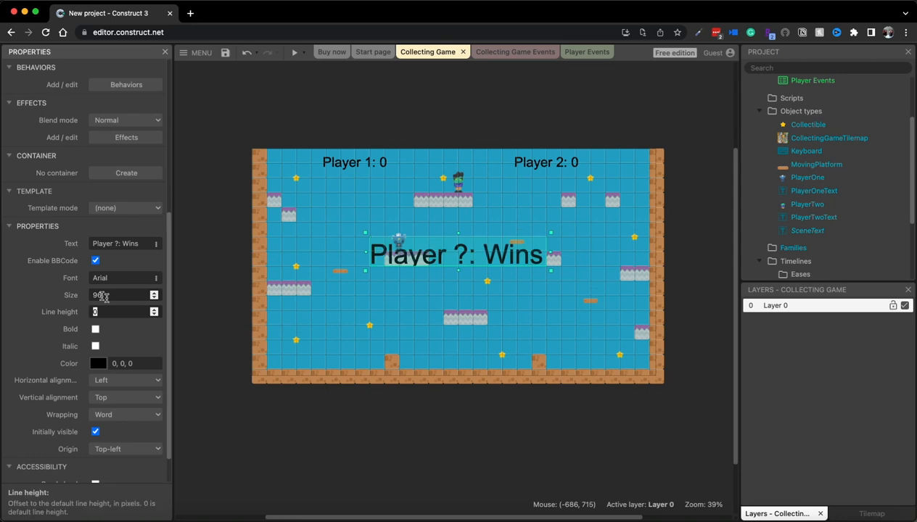
Enlarge the SceneText box to 910 x 210 and set both its horizontal and vertical alignment to Center.
drag(457, 279, 458, 285)
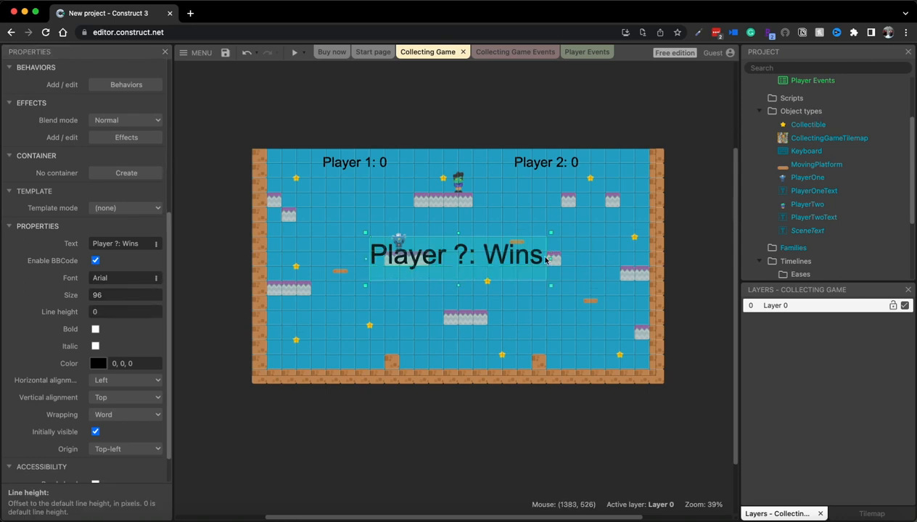
drag(550, 259, 562, 259)
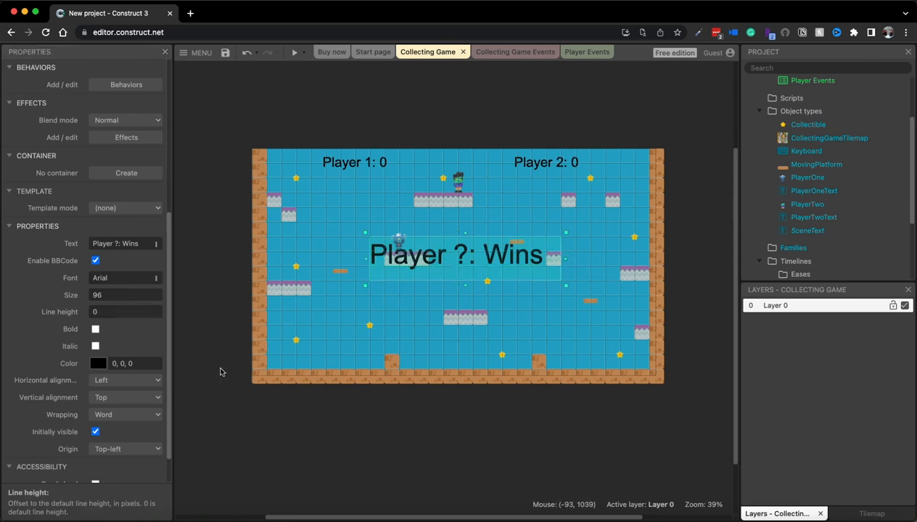
click(99, 380)
click(102, 392)
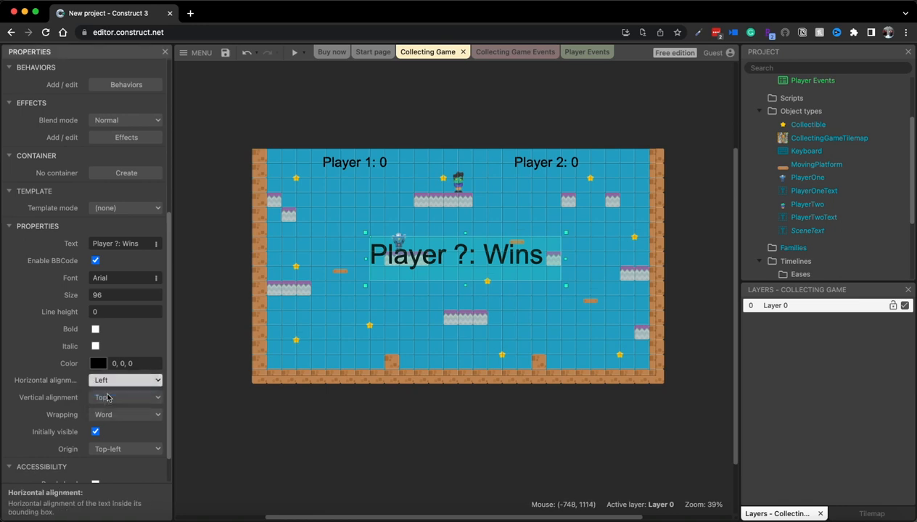
click(124, 397)
click(107, 410)
Set SceneText's origin to Center and move the text box to position 980, 490.
click(112, 455)
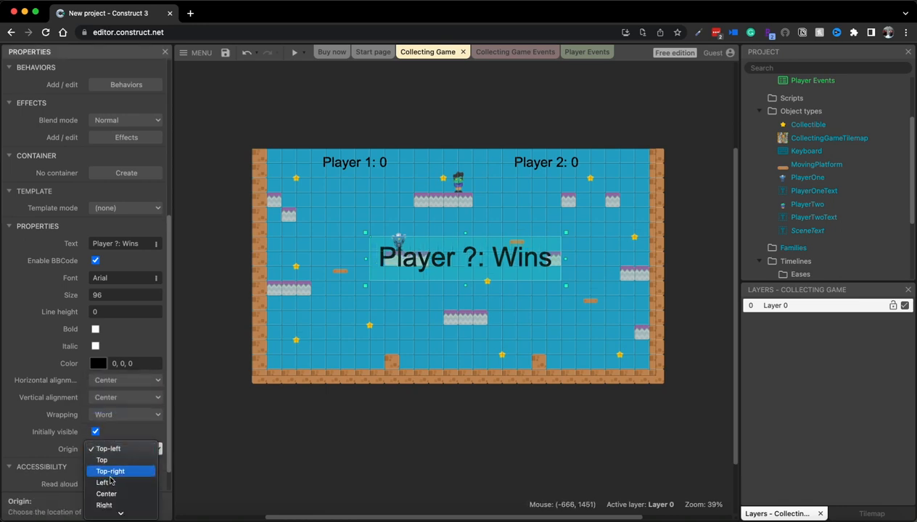
click(107, 494)
drag(419, 240, 510, 252)
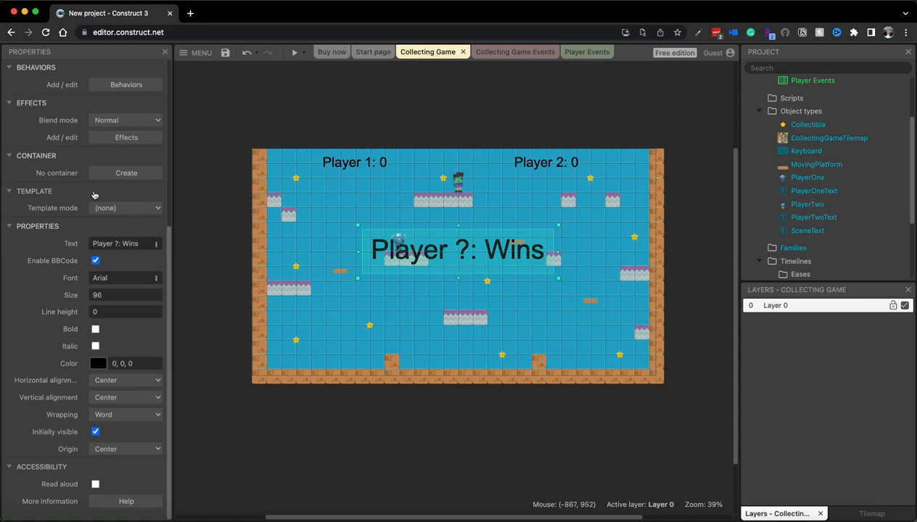
scroll(55, 214, up, 5)
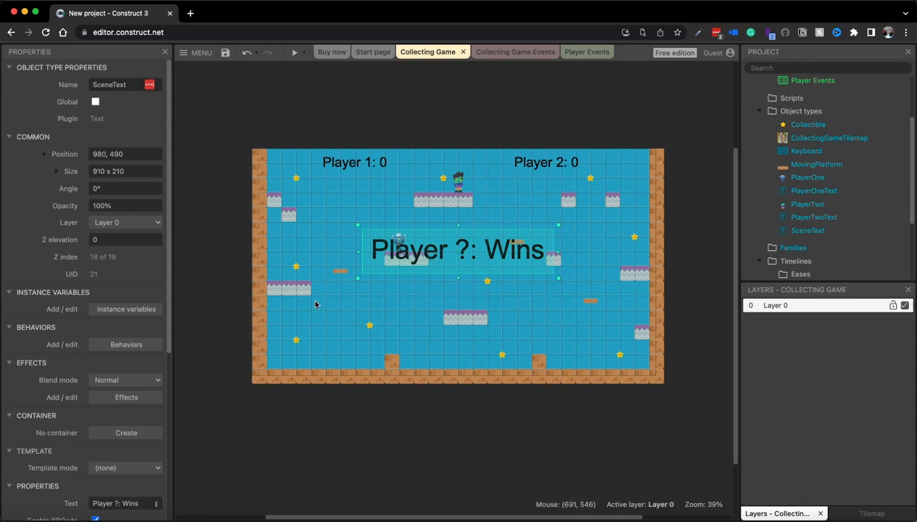
scroll(54, 435, down, 8)
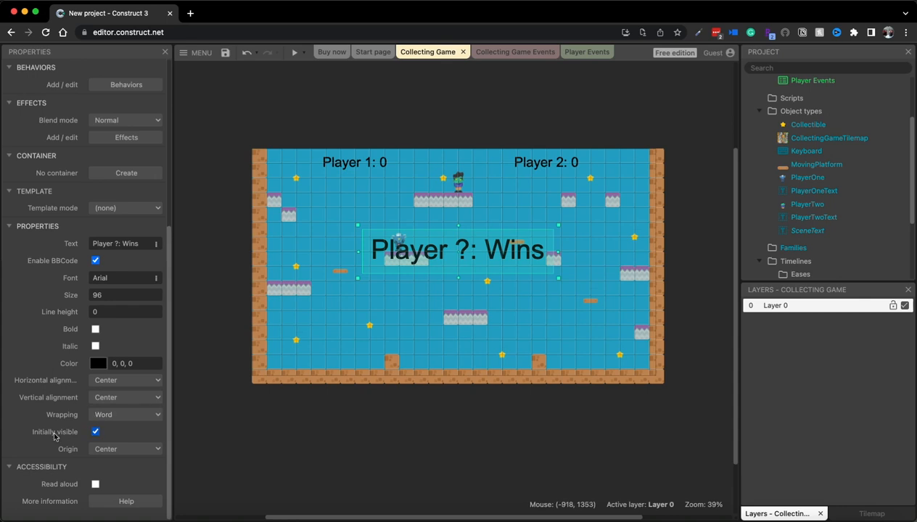
Make SceneText not initially visible, then save the project and check the layout in a preview.
click(95, 432)
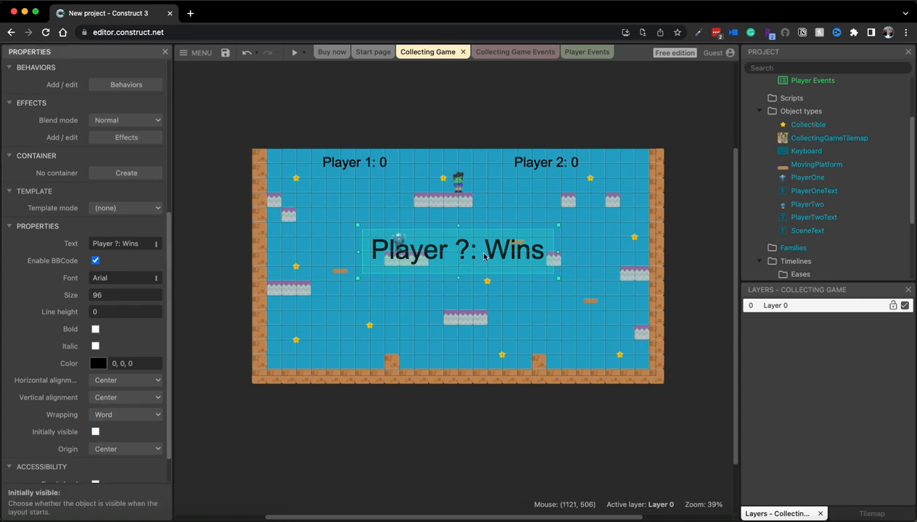
click(225, 53)
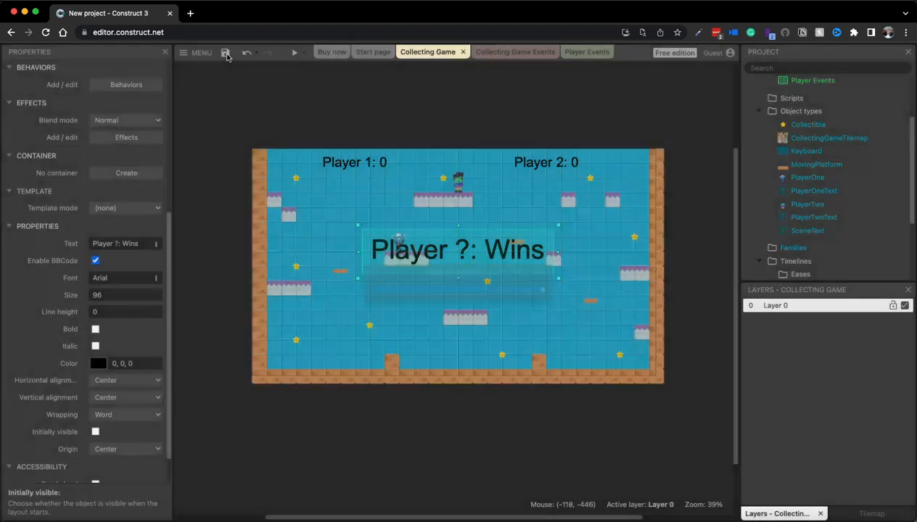
click(294, 52)
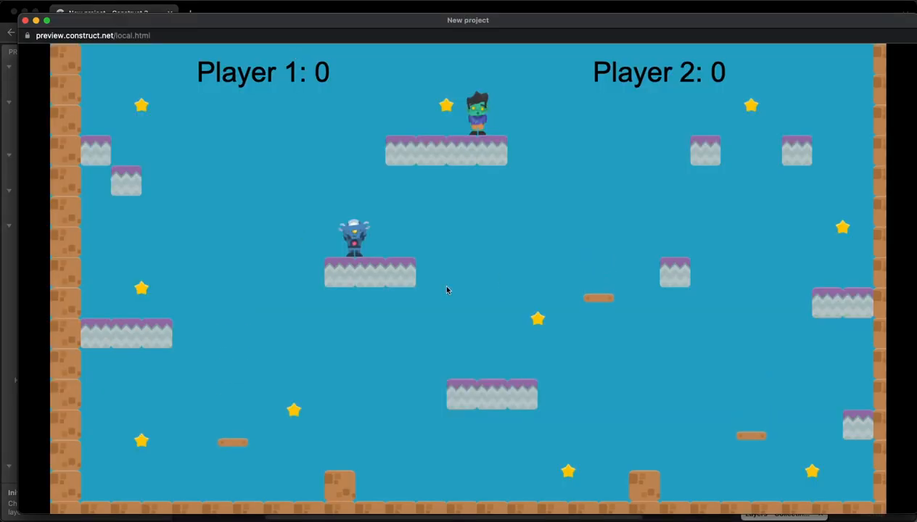
click(25, 20)
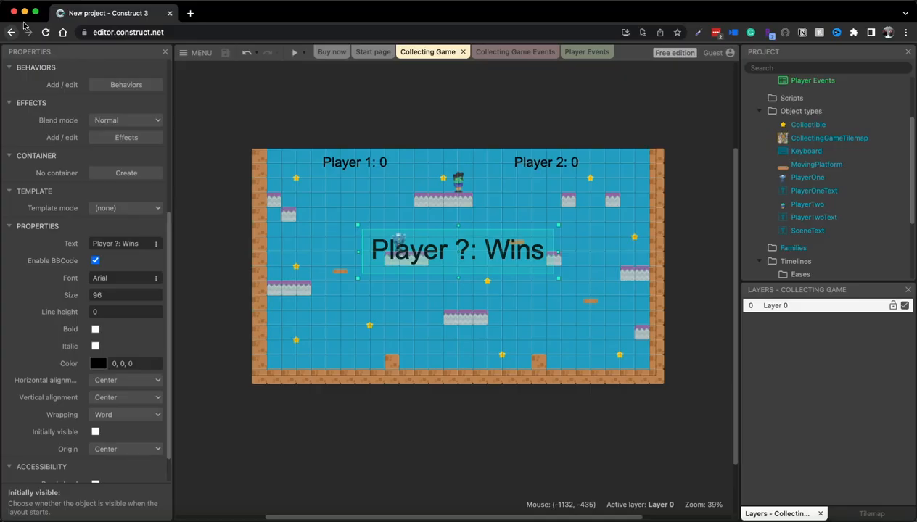
In Collecting Game Events, add an event with a PlayerOne condition comparing the instance variable Score as equal to 5.
click(503, 53)
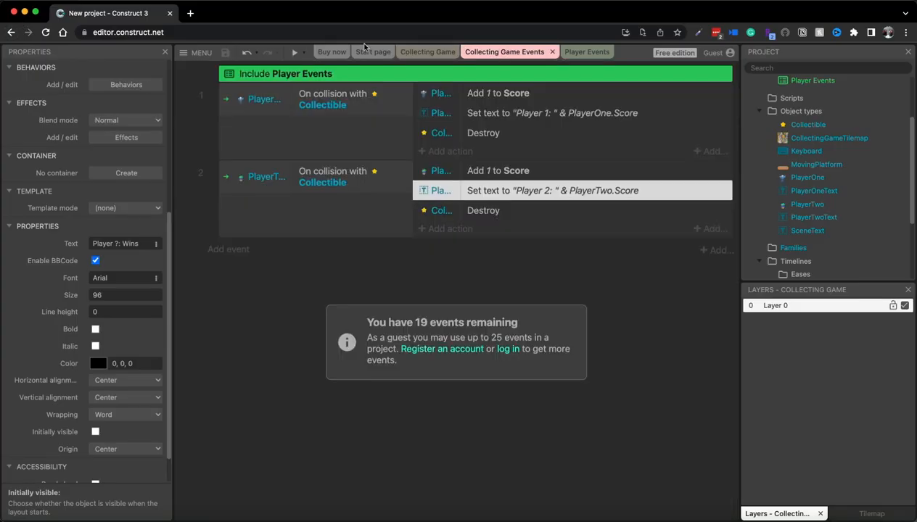
click(228, 250)
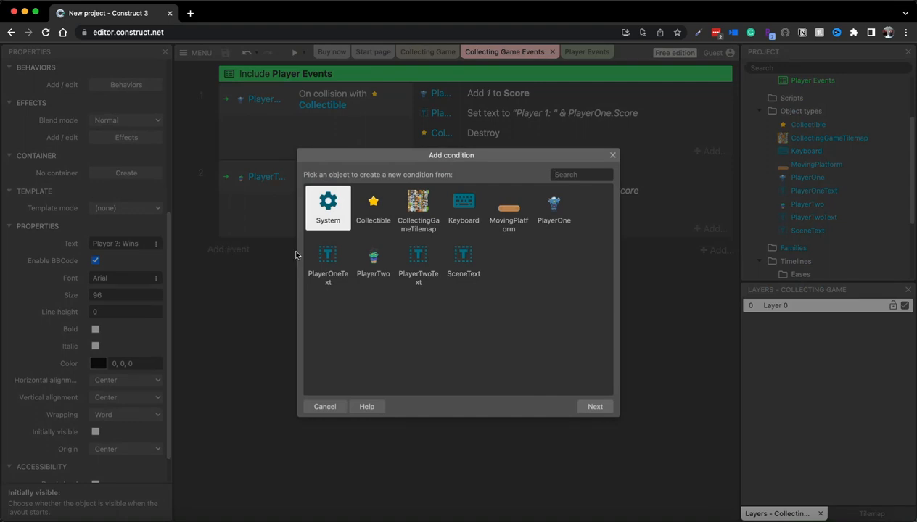
double_click(550, 219)
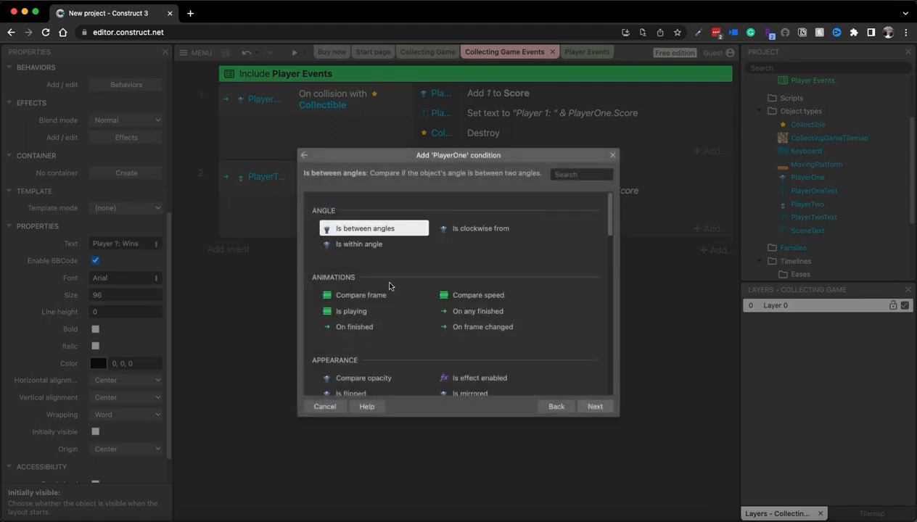
scroll(348, 292, down, 5)
scroll(350, 290, down, 2)
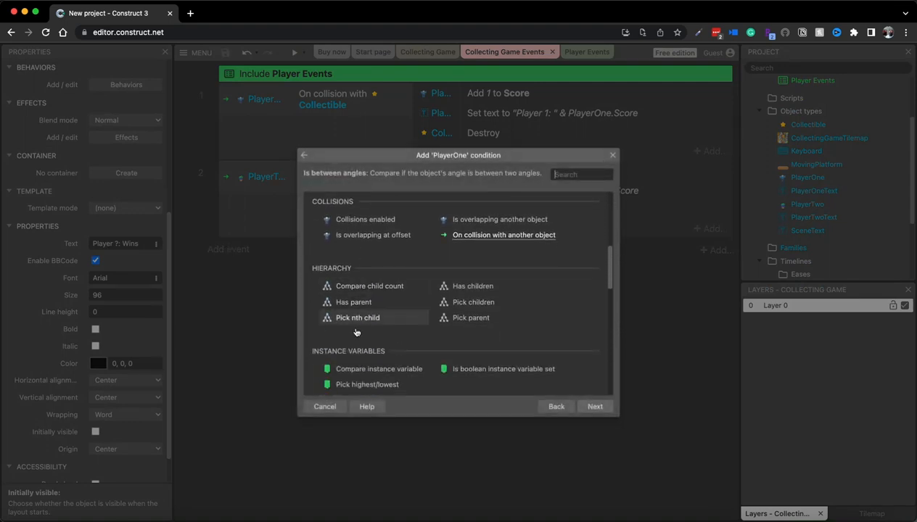
click(359, 370)
click(595, 407)
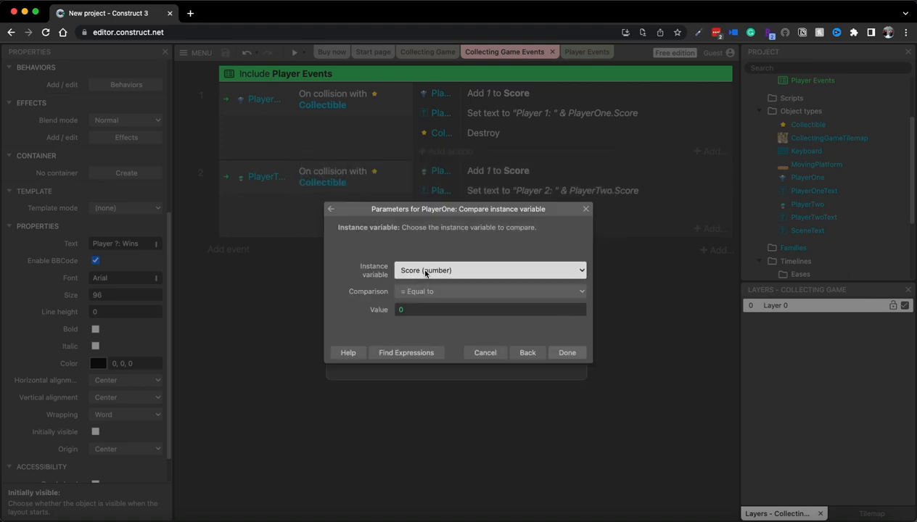
click(411, 309)
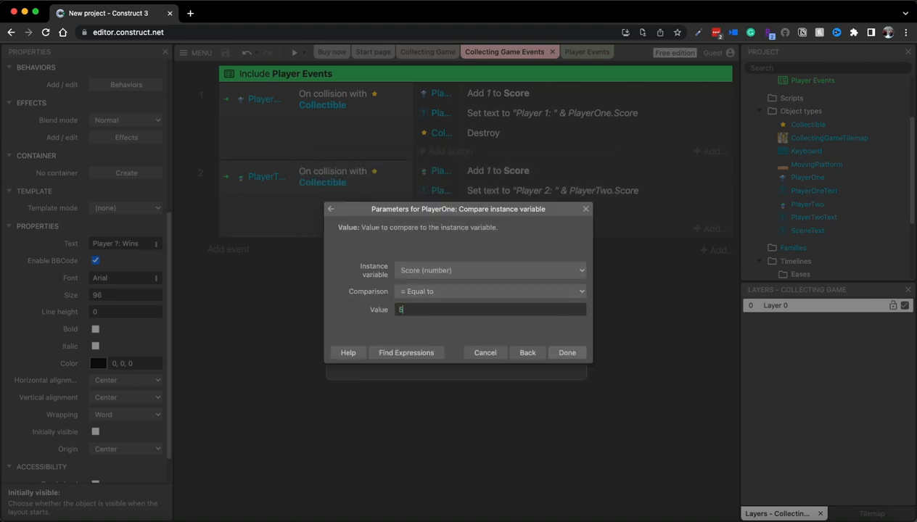
text(5)
click(566, 352)
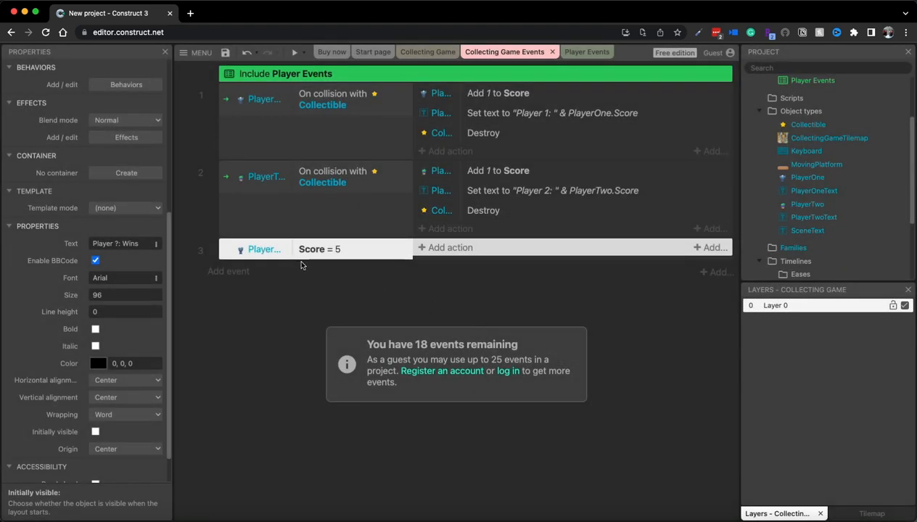
Add a SceneText Set text action with "Player 1 Wins!" to the PlayerOne score event and widen the action object-name column.
click(447, 249)
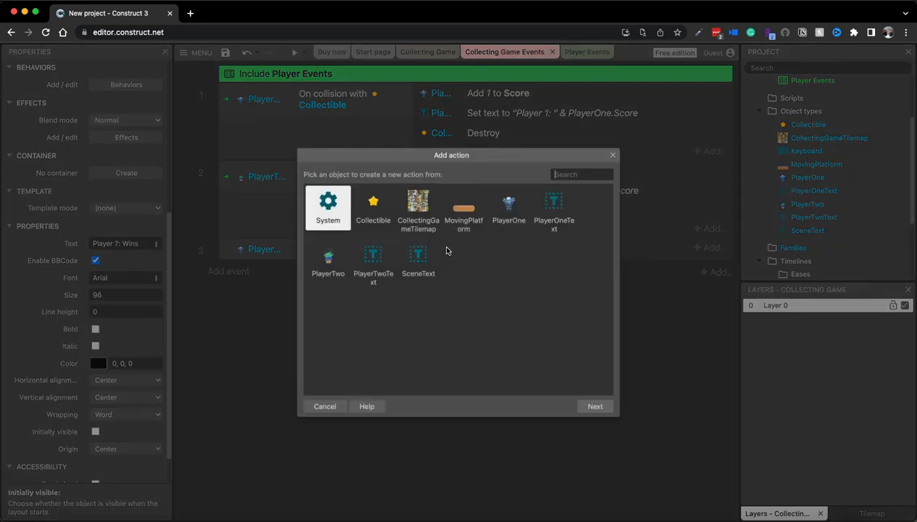
click(431, 260)
scroll(491, 319, down, 5)
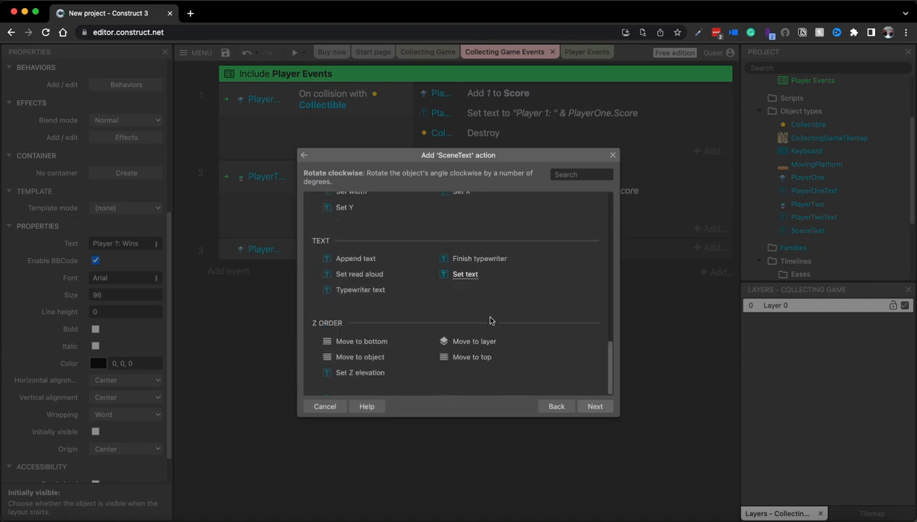
double_click(465, 281)
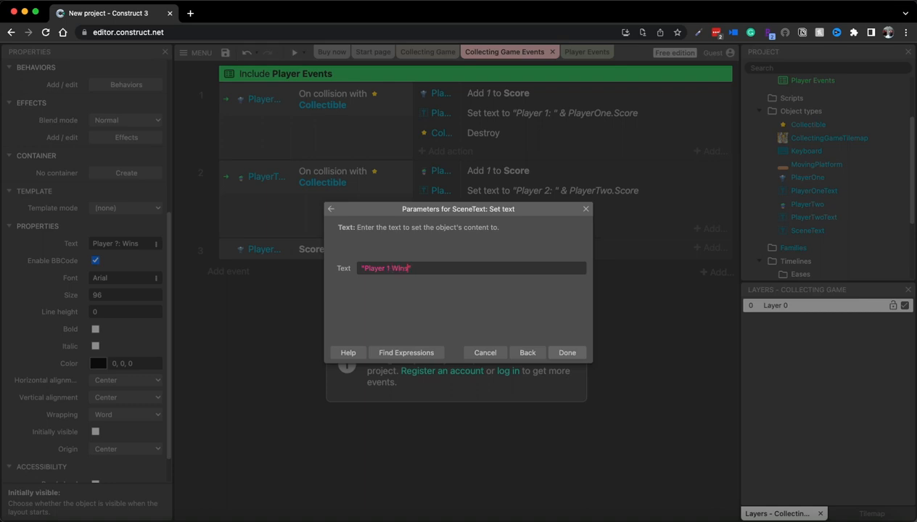
click(567, 353)
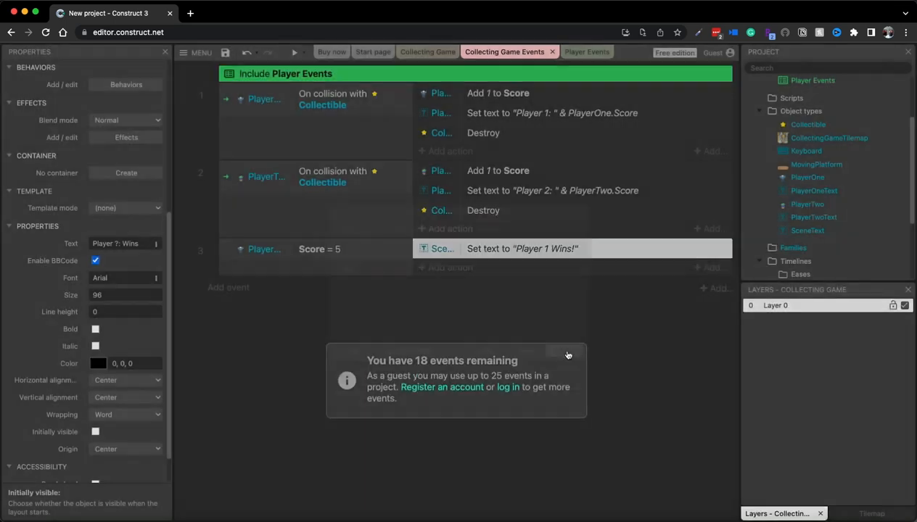
drag(460, 252, 492, 251)
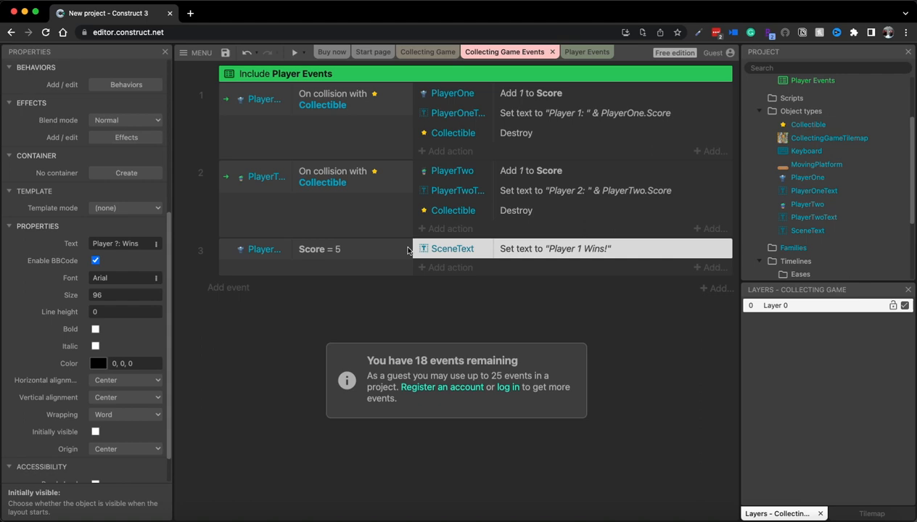
Add an action to the PlayerOne score event that sets PlayerOne's Platform behavior to Disabled.
click(444, 268)
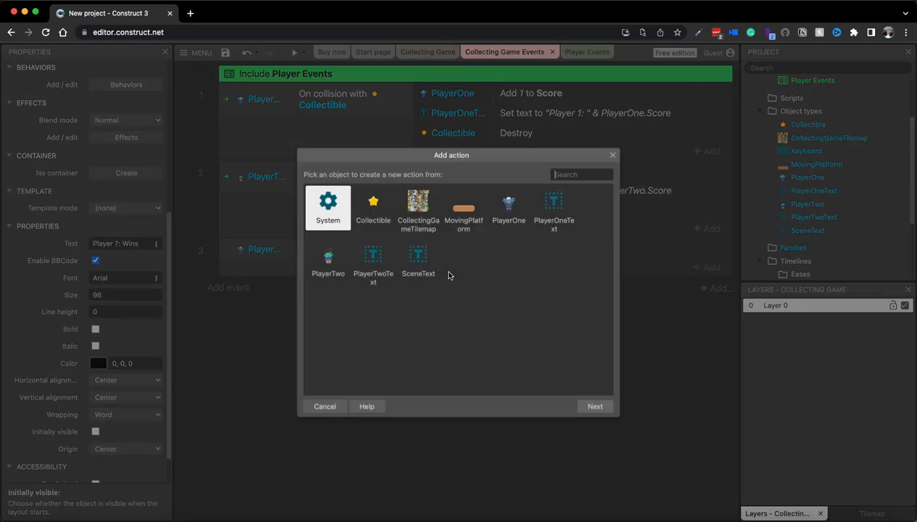
double_click(509, 224)
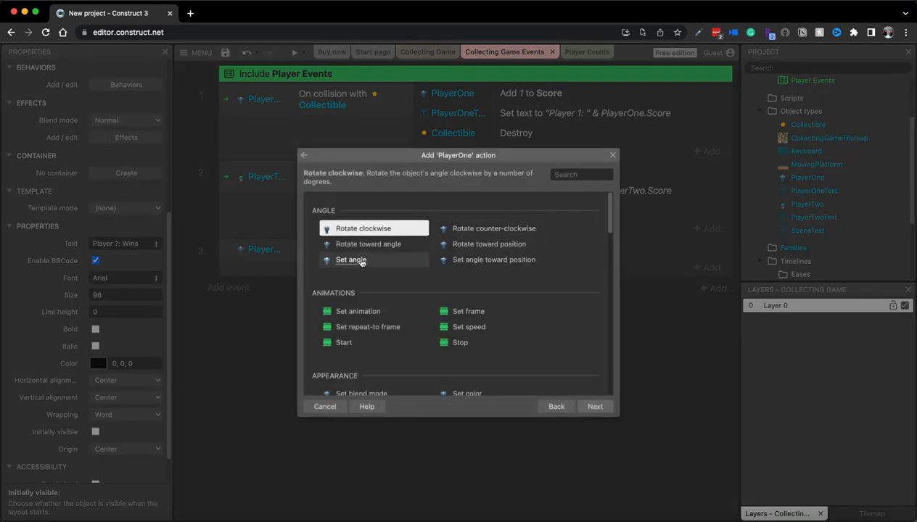
scroll(399, 261, down, 10)
scroll(440, 274, down, 5)
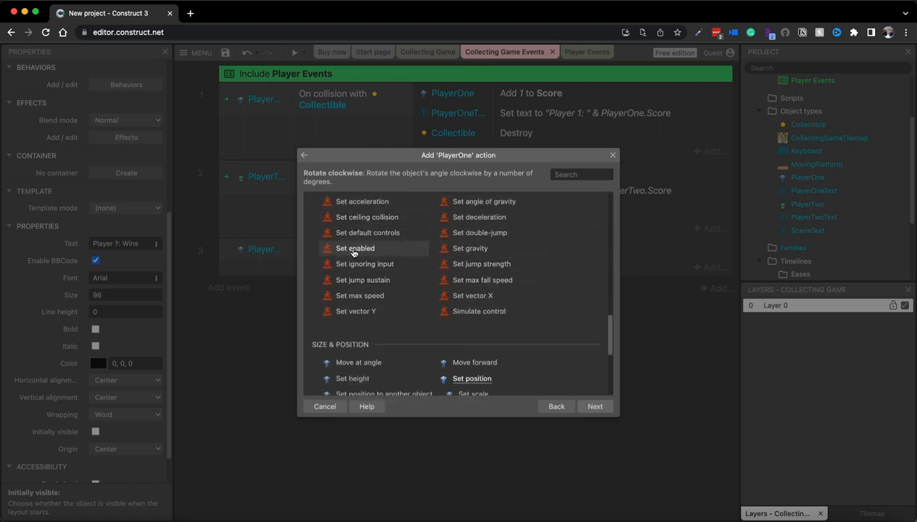
double_click(355, 250)
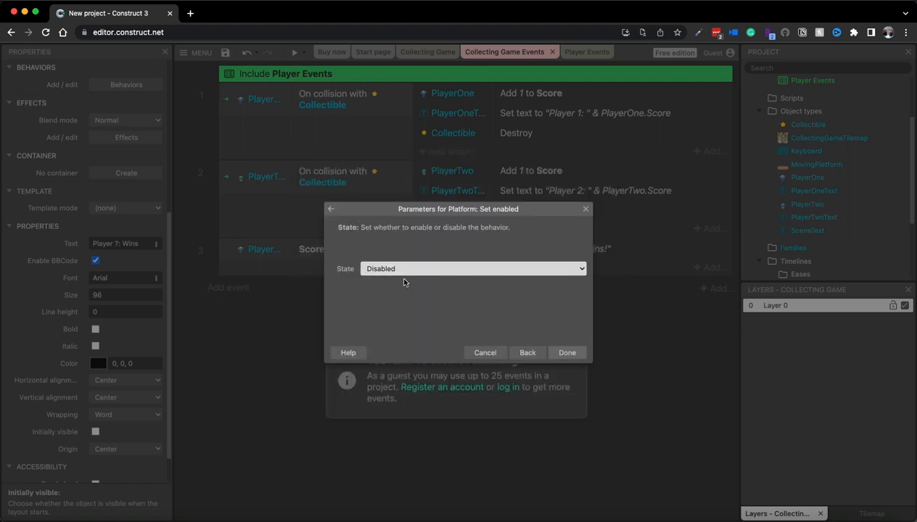
click(568, 353)
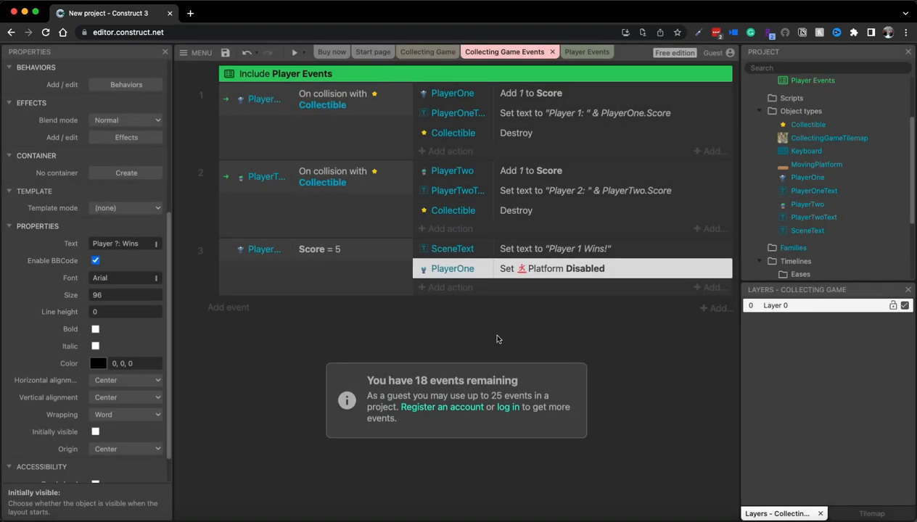
Add a System Wait action of 1.5 seconds to the PlayerOne score event.
click(450, 288)
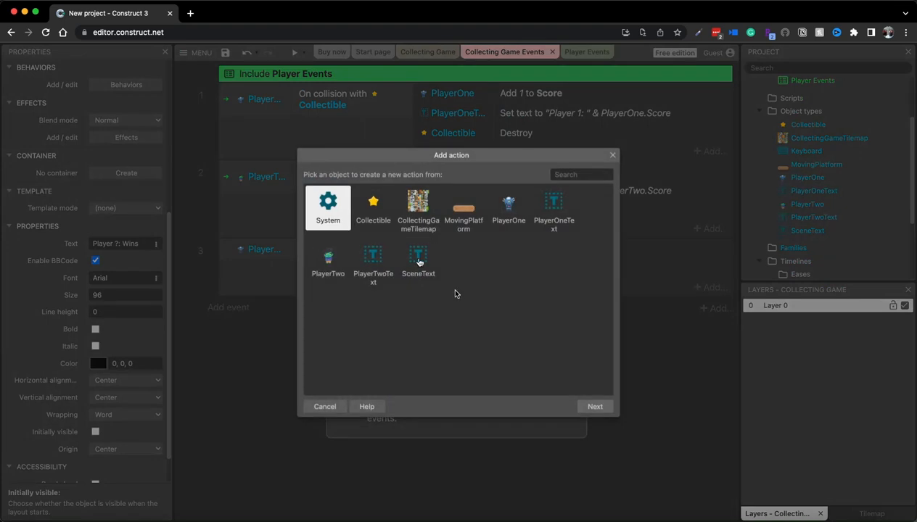
double_click(323, 210)
scroll(363, 260, down, 10)
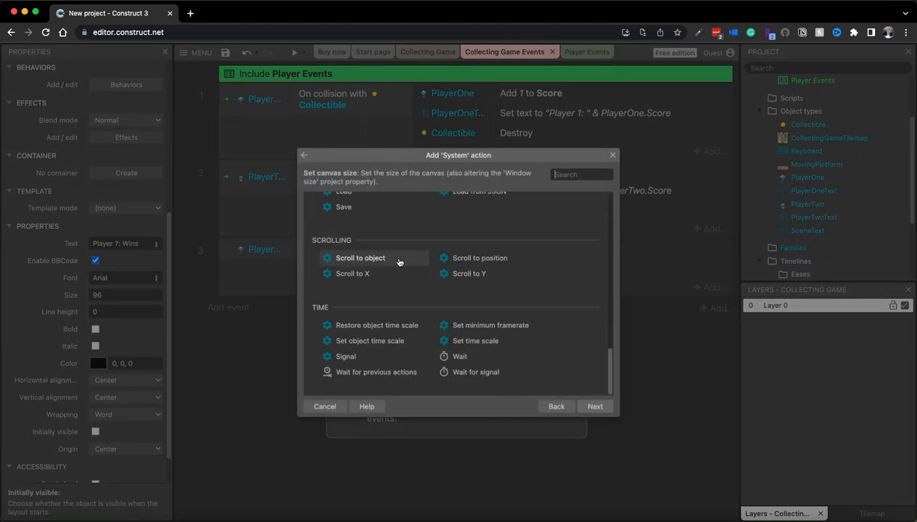
click(458, 357)
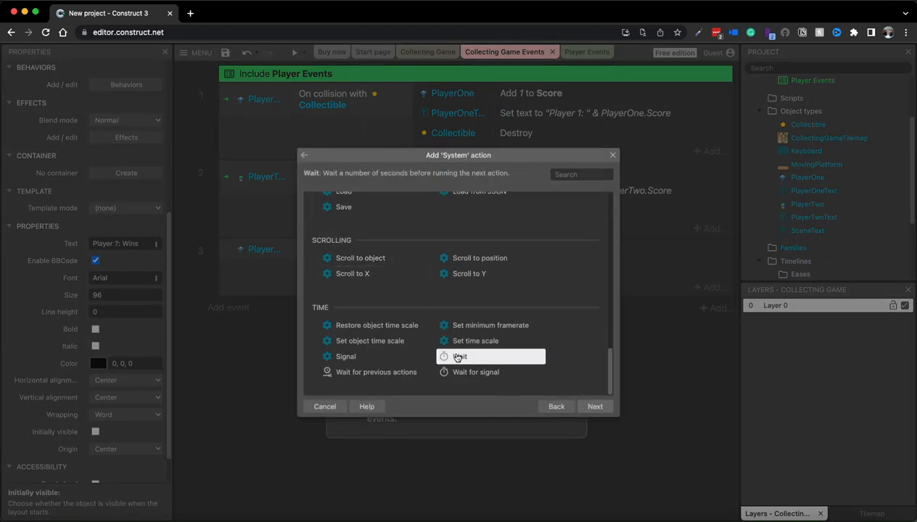
click(594, 406)
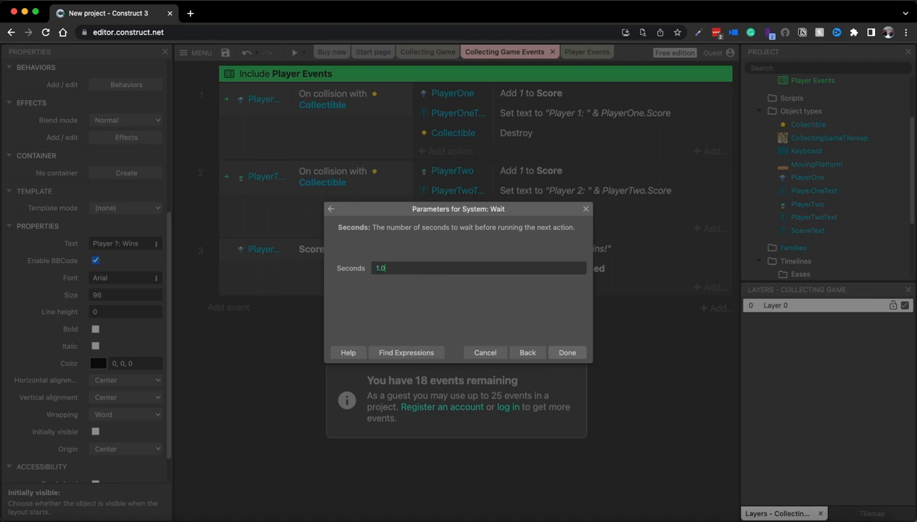
click(569, 353)
Add a System Restart layout action after the wait in the PlayerOne score event.
click(459, 310)
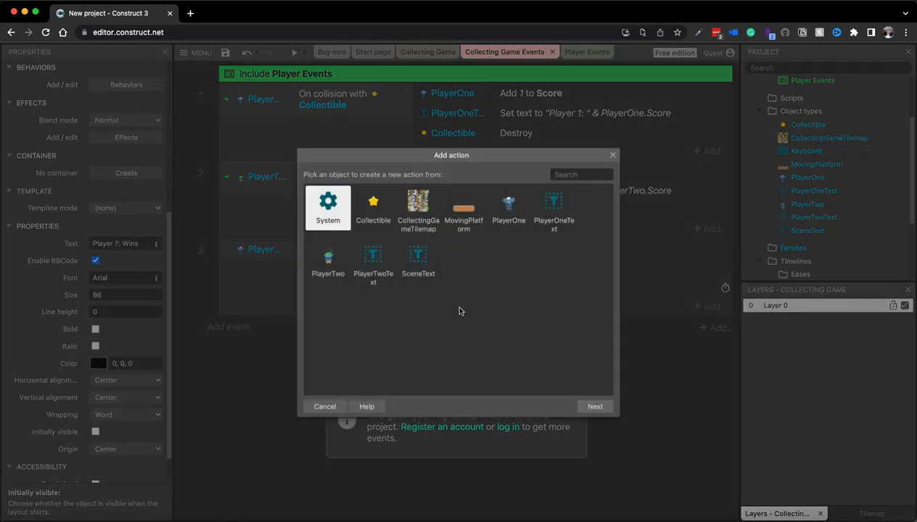
double_click(327, 214)
scroll(369, 268, down, 5)
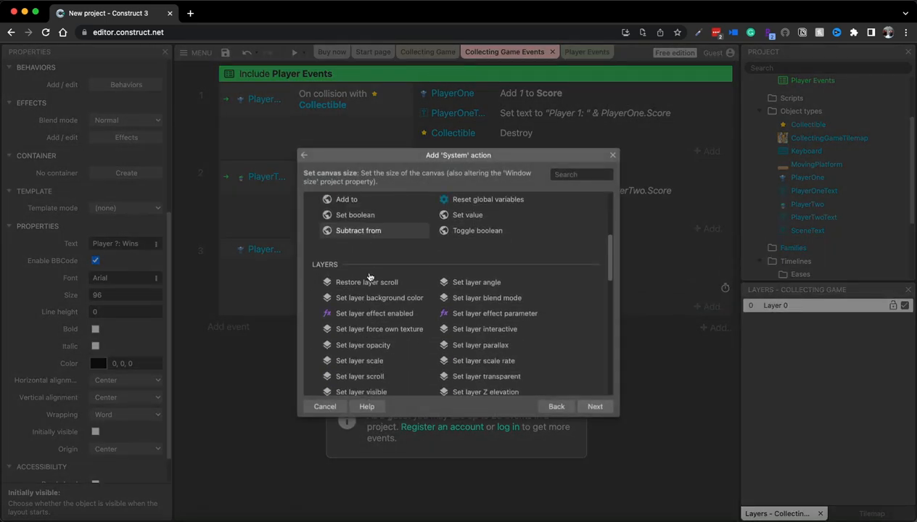
scroll(369, 276, down, 3)
double_click(363, 346)
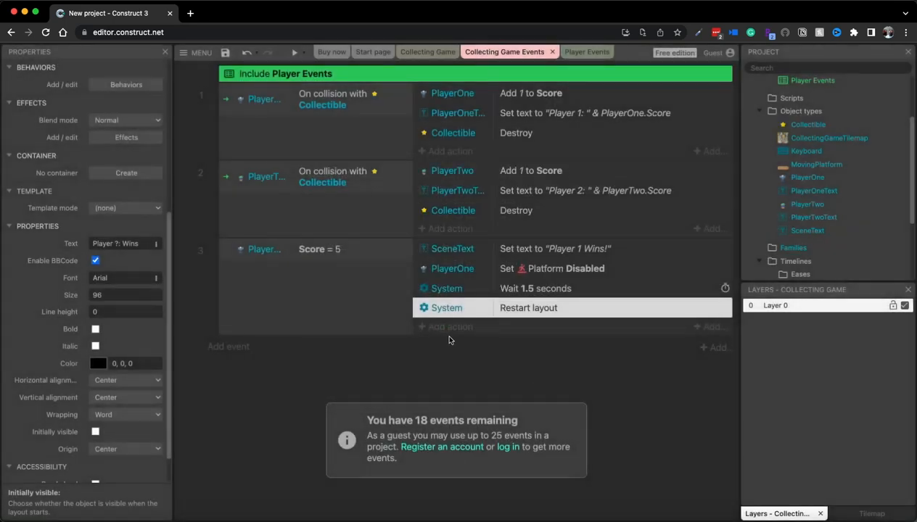
Duplicate the PlayerOne score event and replace the object in the copy's condition with PlayerTwo.
click(224, 256)
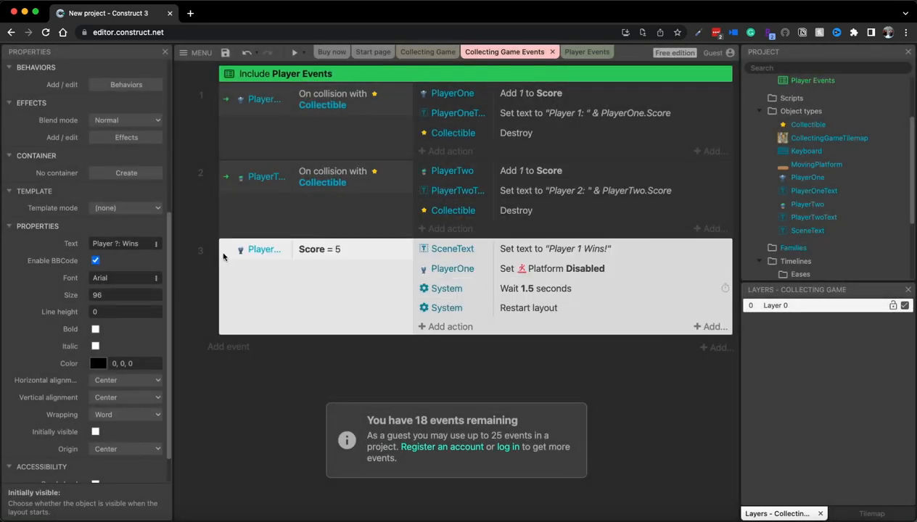
key(super+v)
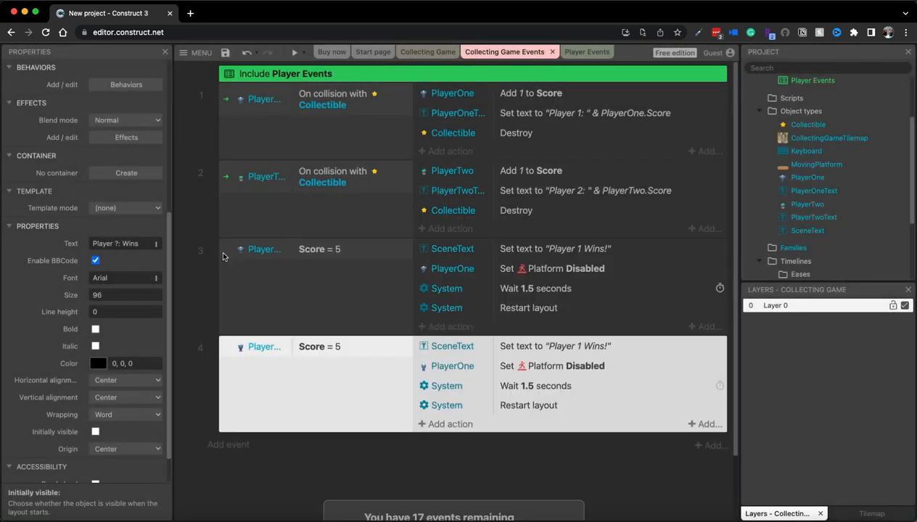
click(256, 352)
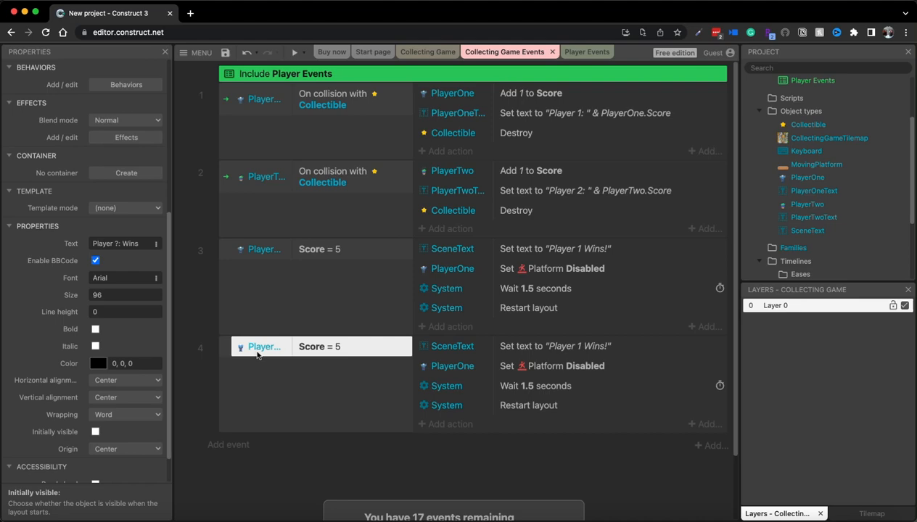
right_click(256, 352)
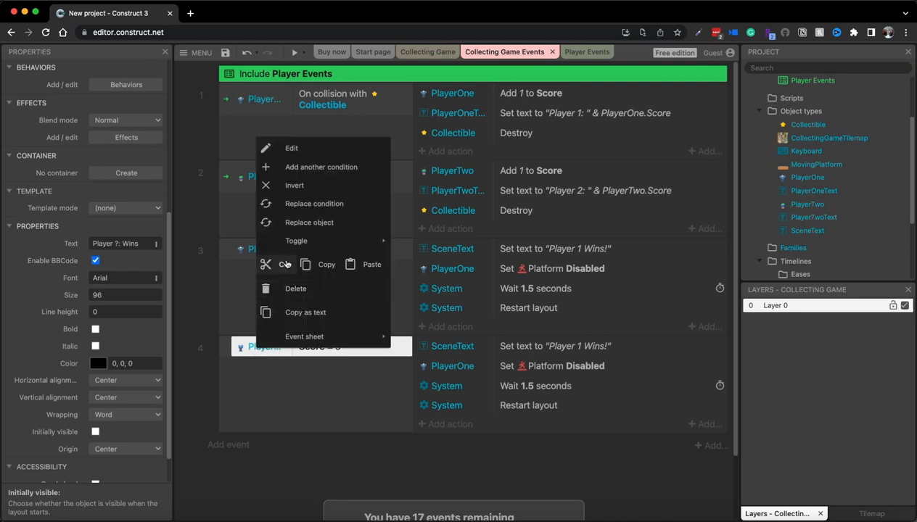
click(303, 222)
double_click(368, 231)
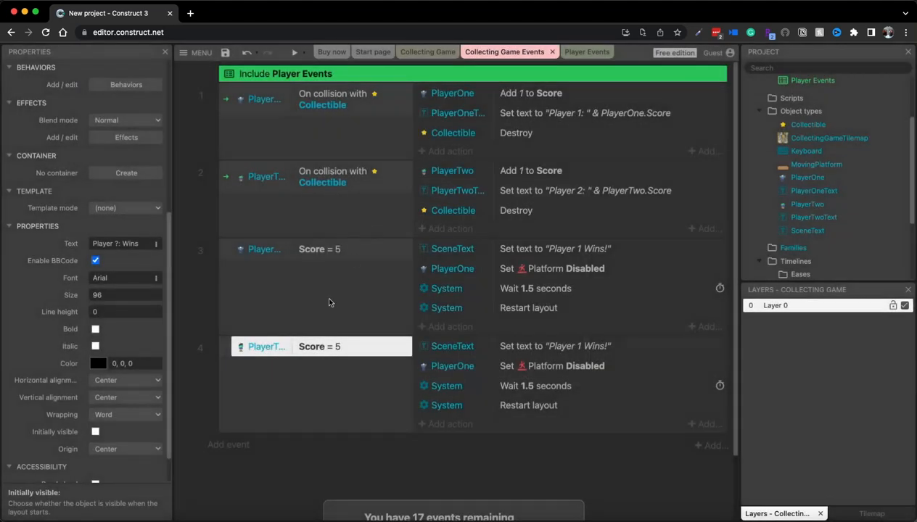
Change the SceneText Set text action in the PlayerTwo score event to "Player 2 Wins!".
double_click(529, 350)
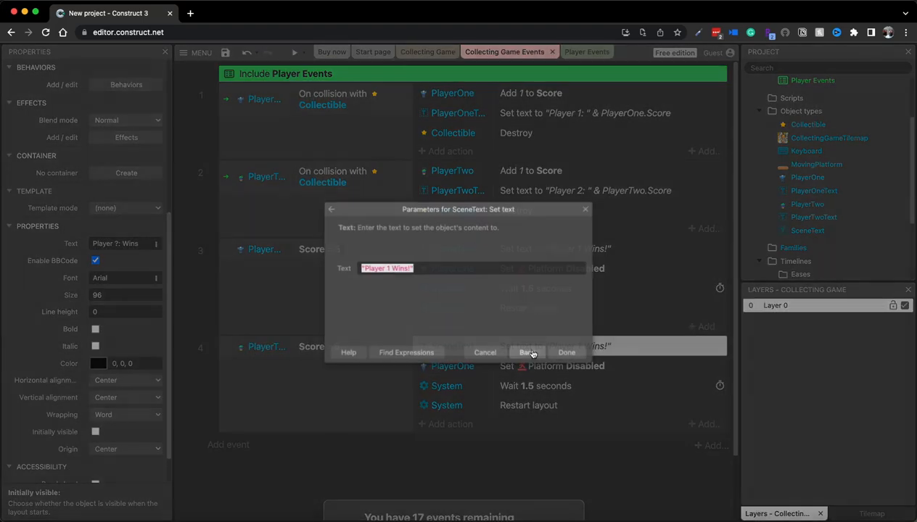
click(431, 267)
key(Left)
key(Left)
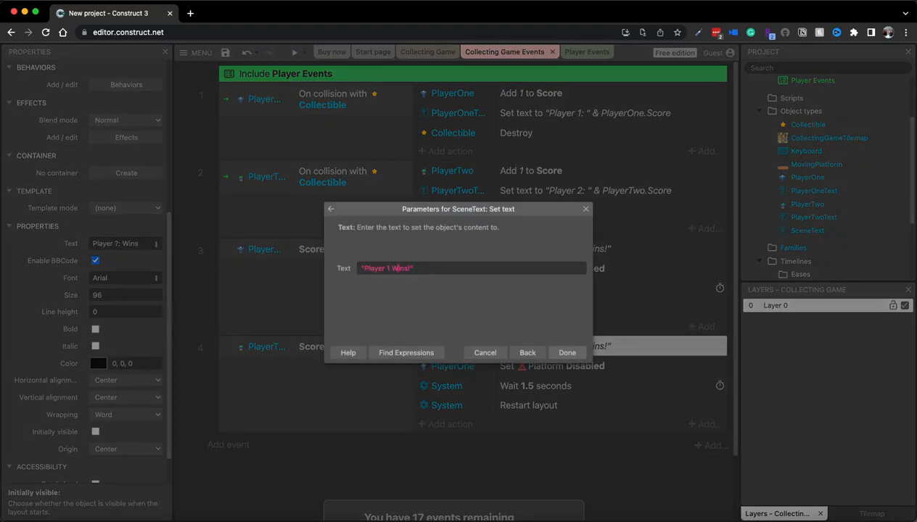
key(Return)
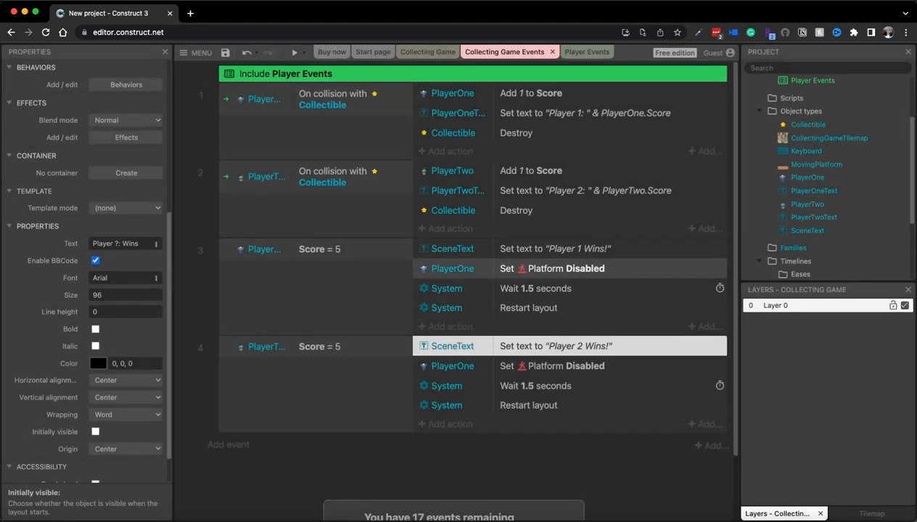
Replace PlayerOne with PlayerTwo in the Platform Disabled action of the PlayerTwo score event.
right_click(490, 371)
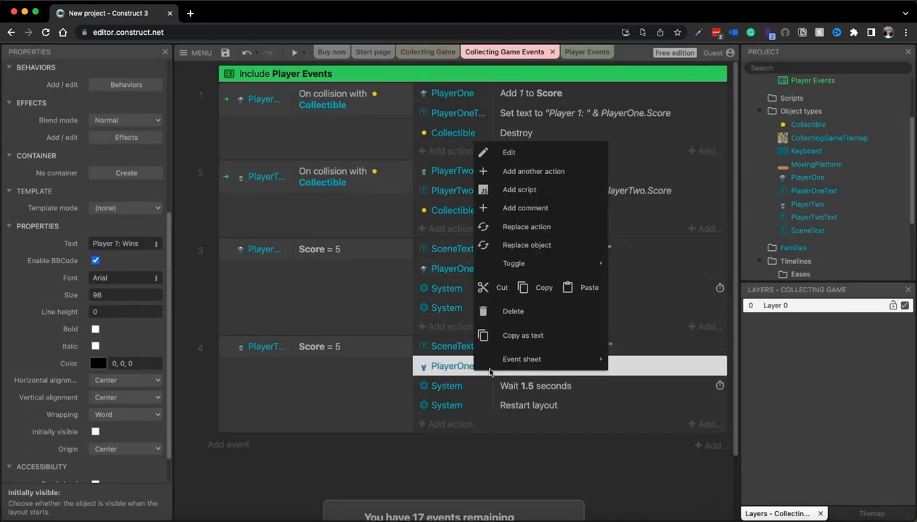
click(510, 247)
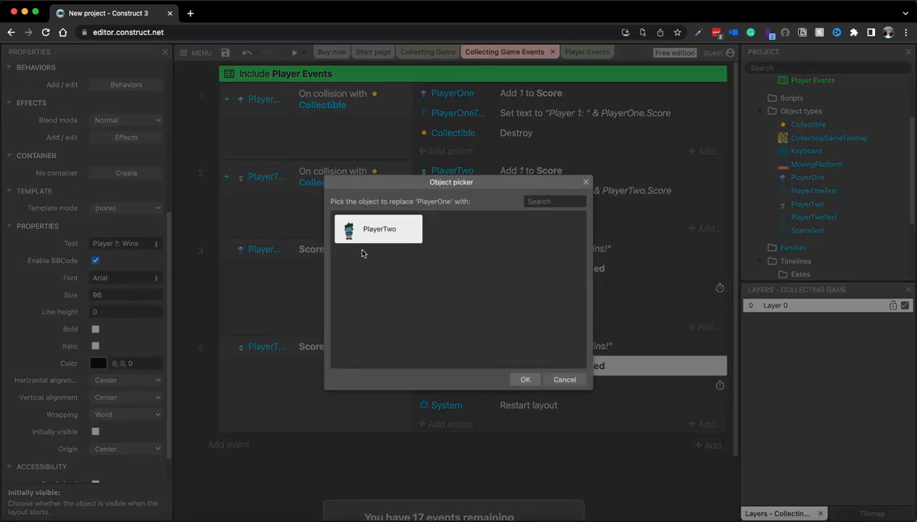
double_click(381, 232)
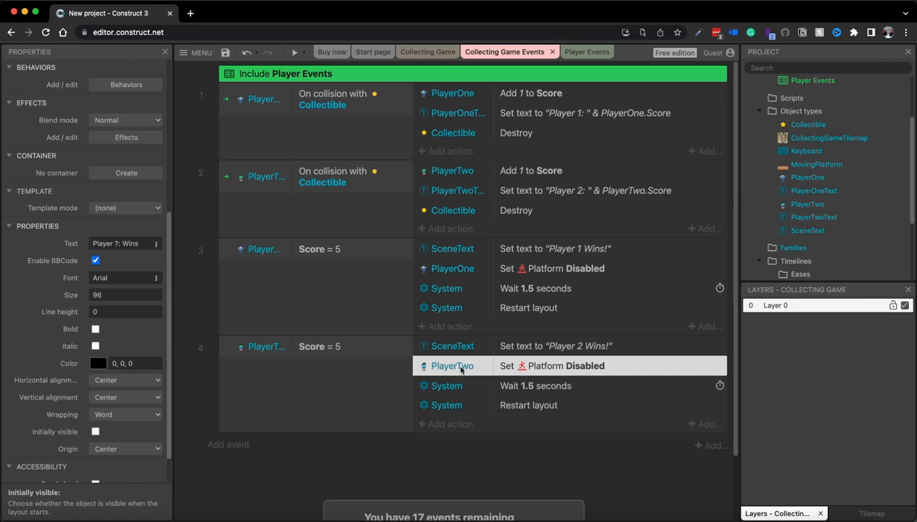
Copy the Platform Disabled actions between the two score events so each one disables both players, and save the project.
mouse_move(465, 366)
ctrl+mouse_down()
mouse_move(465, 289)
mouse_move(466, 373)
ctrl+mouse_up()
click(469, 271)
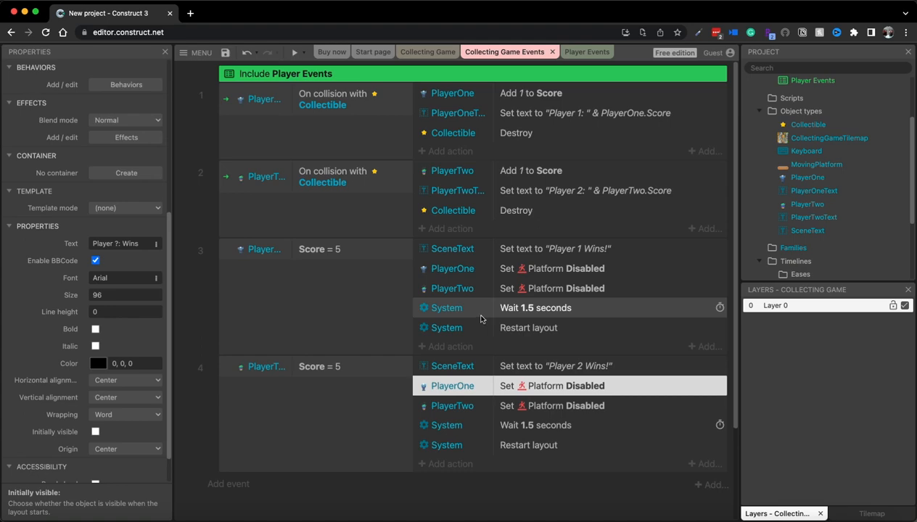
click(225, 55)
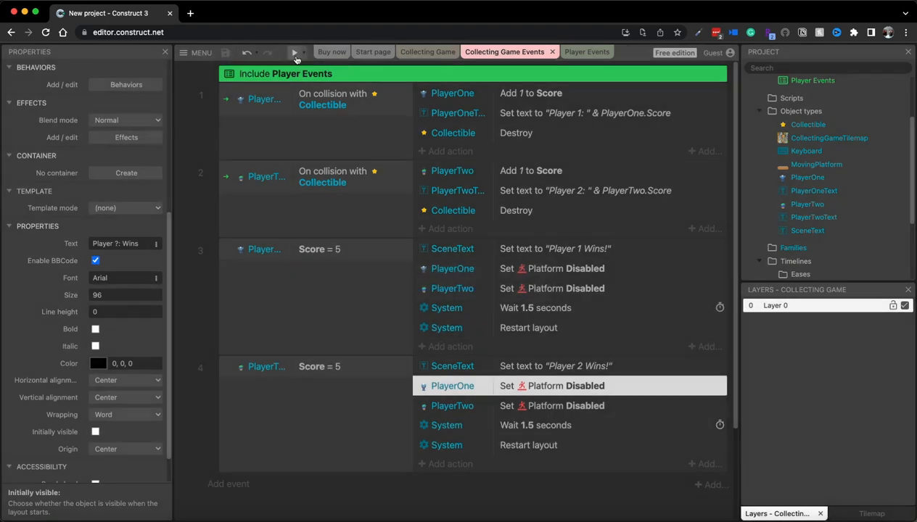
Preview the game and collect five stars with Player 2 to test the win event, and close the preview.
click(295, 54)
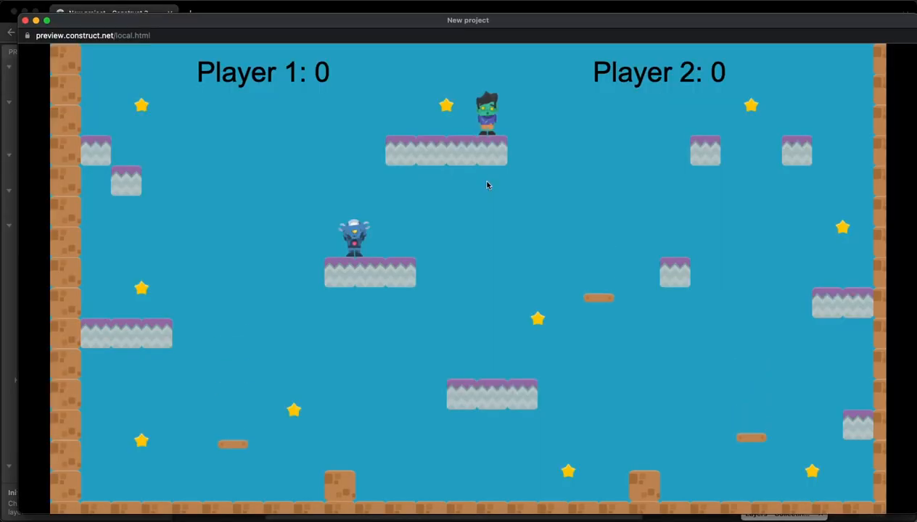
key(Left)
key(Right)
key(Up)
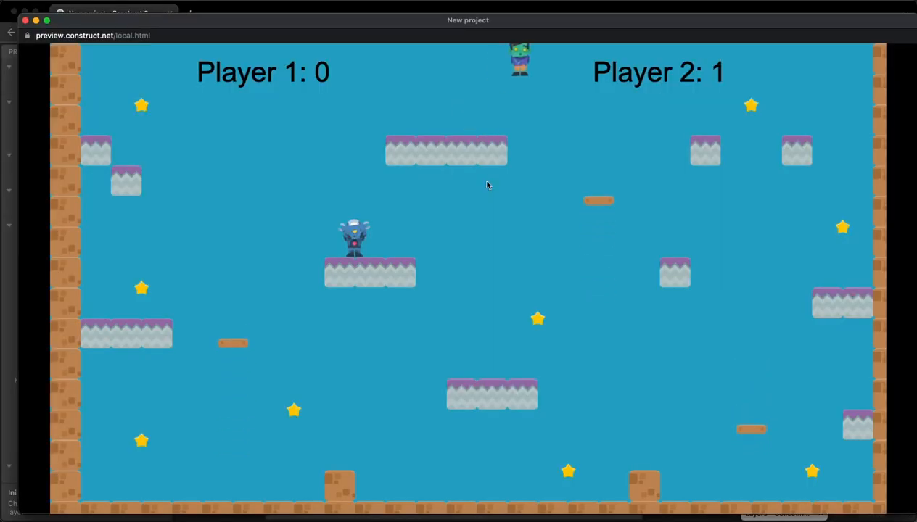
key(Left)
key(Right)
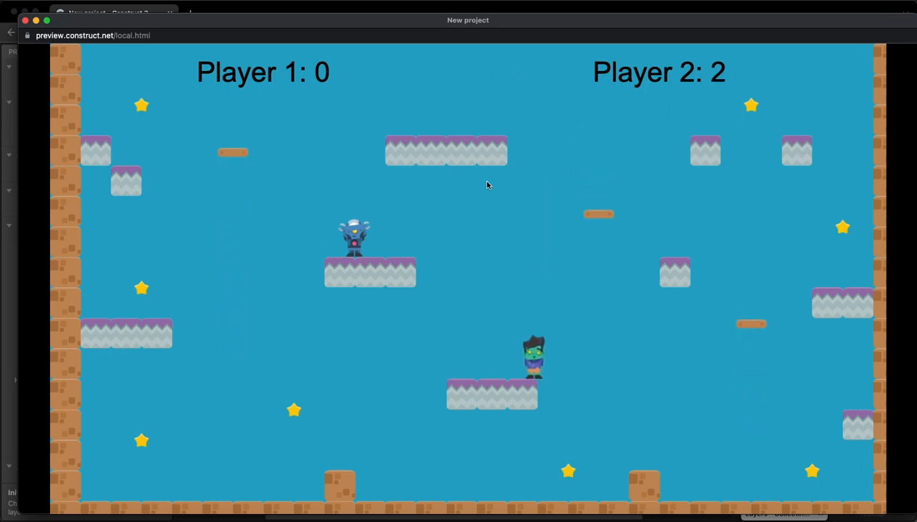
key(Right)
key(Left)
key(Right)
key(Up)
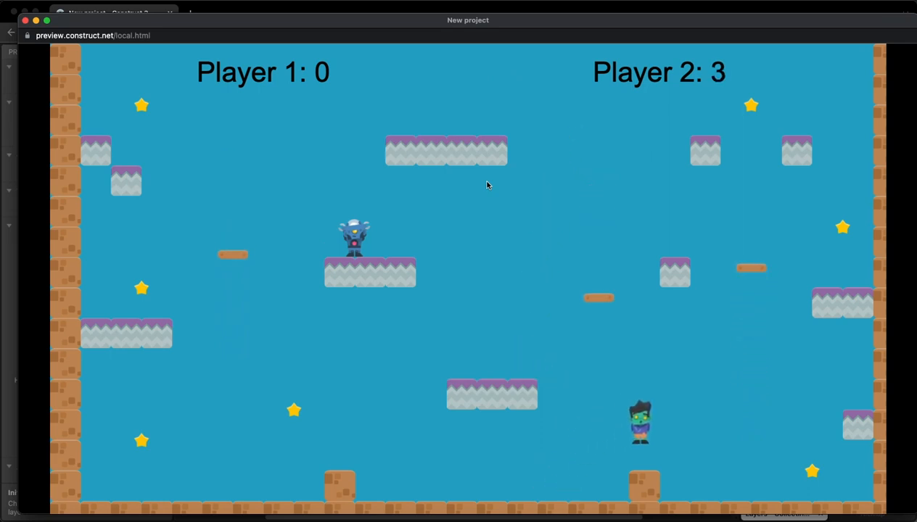
key(Left)
key(Up)
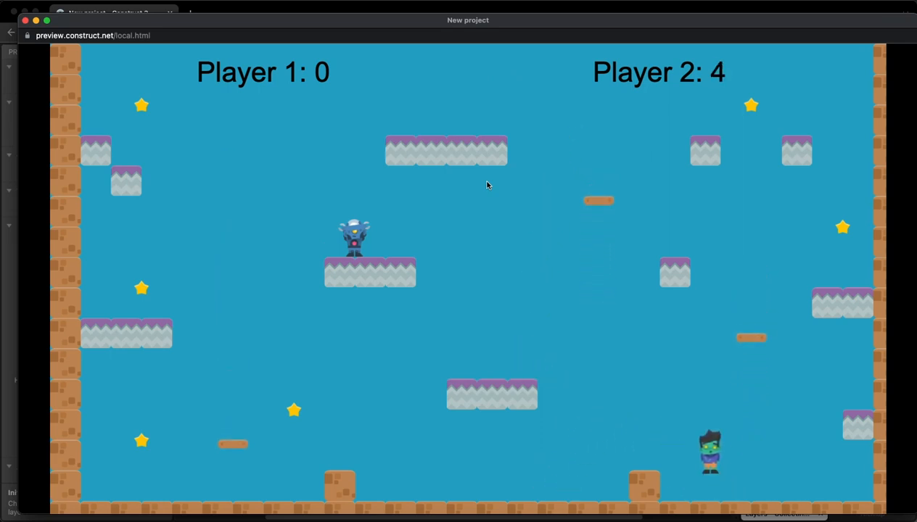
key(Left)
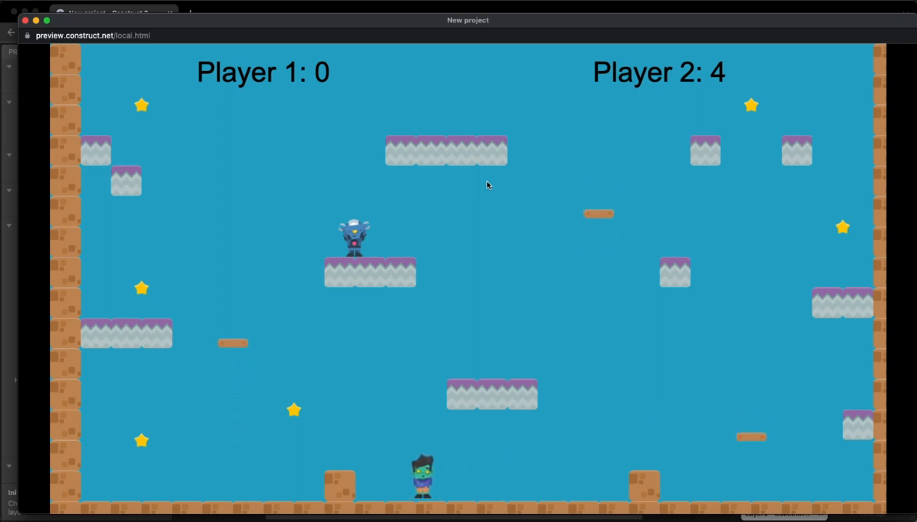
key(Left)
key(Up)
key(Up)
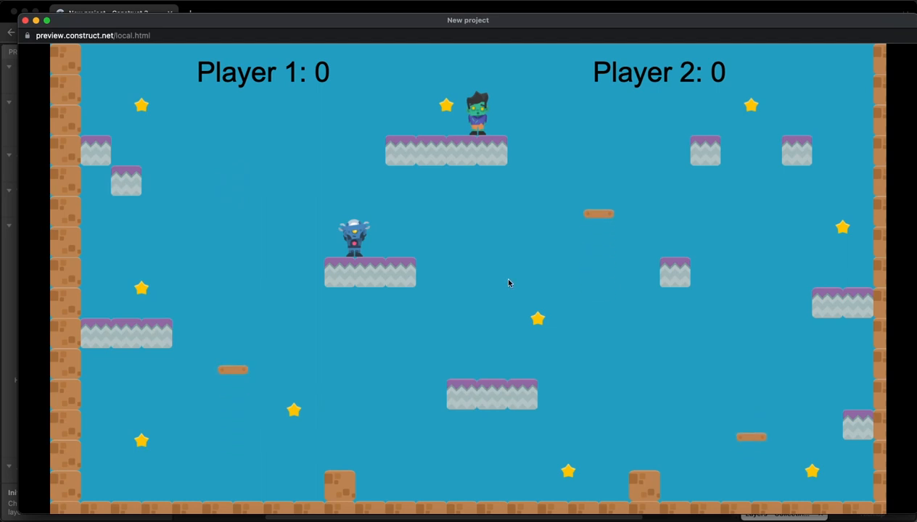
click(24, 20)
Add a SceneText Set visible action with Visible to the PlayerOne score event in Collecting Game Events.
click(508, 53)
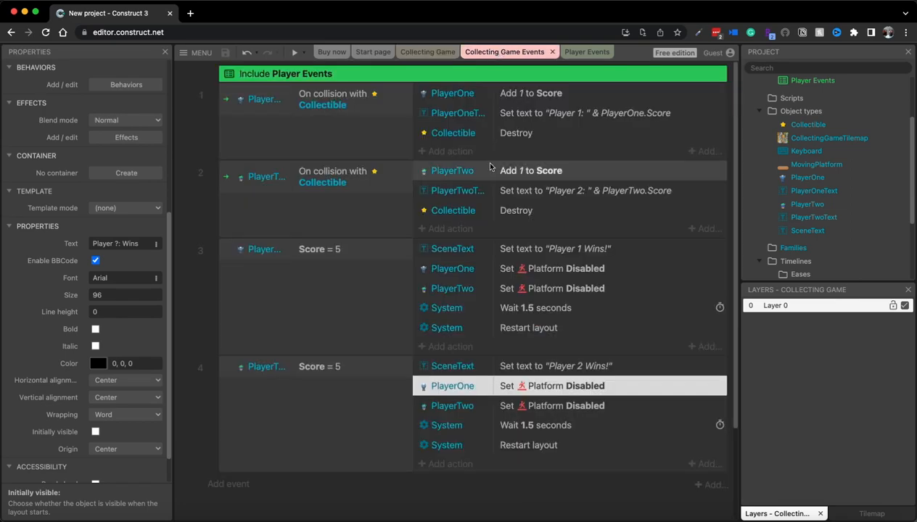
click(560, 254)
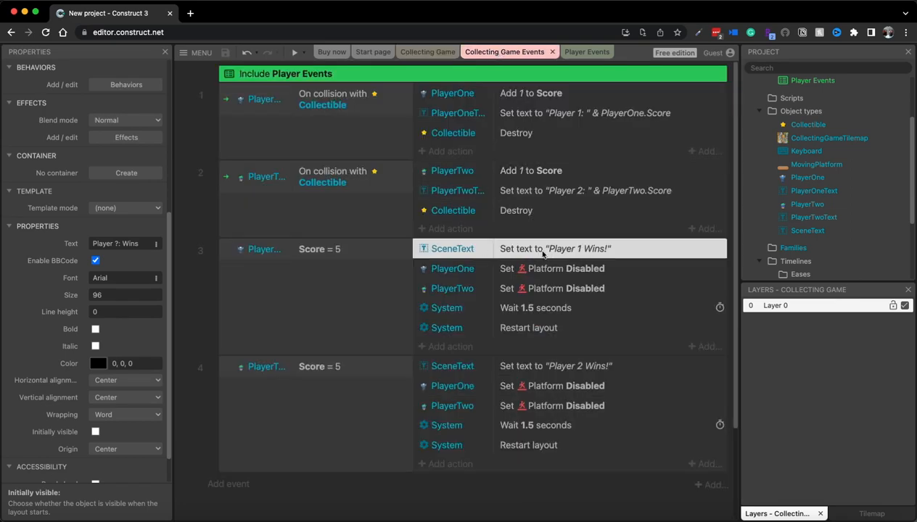
click(446, 346)
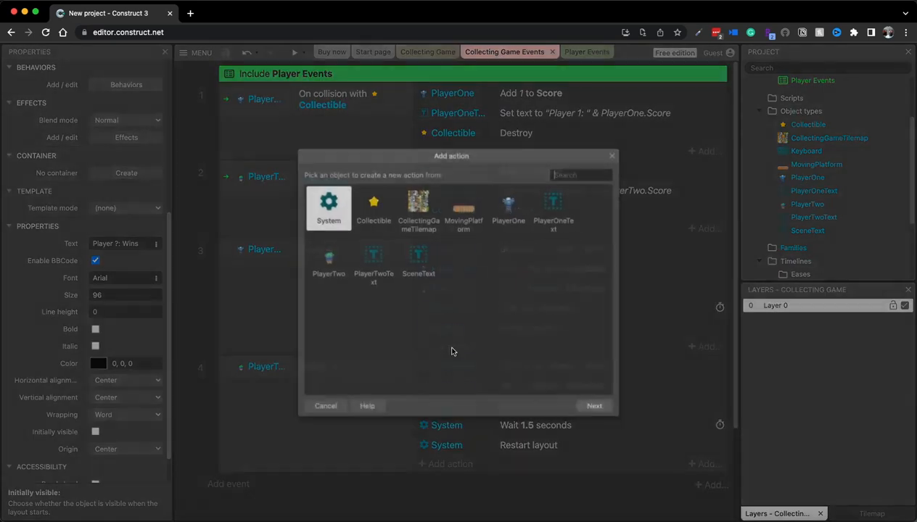
double_click(418, 270)
scroll(428, 324, down, 3)
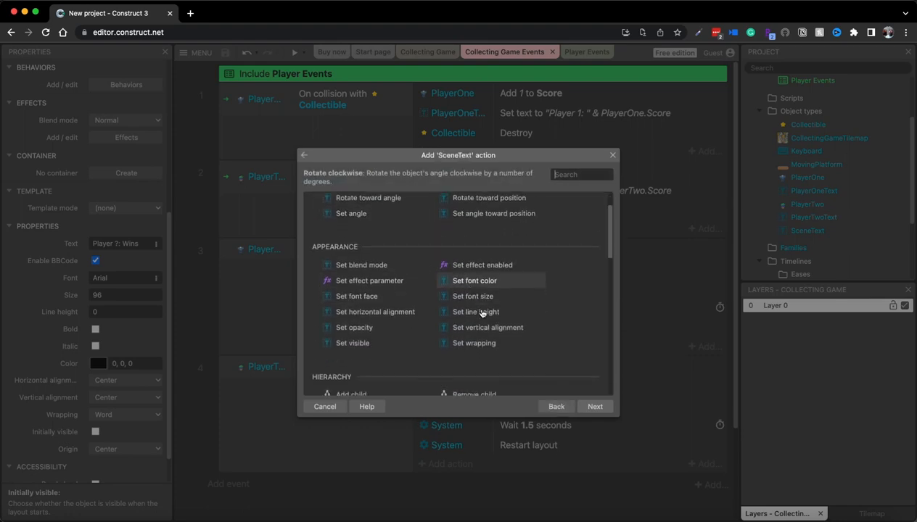
scroll(481, 314, down, 5)
scroll(413, 312, up, 10)
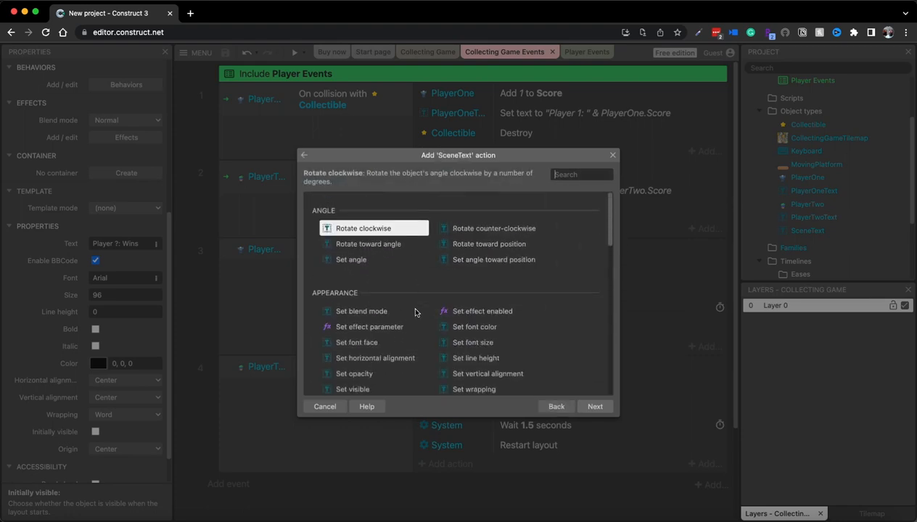
scroll(421, 319, down, 1)
click(344, 354)
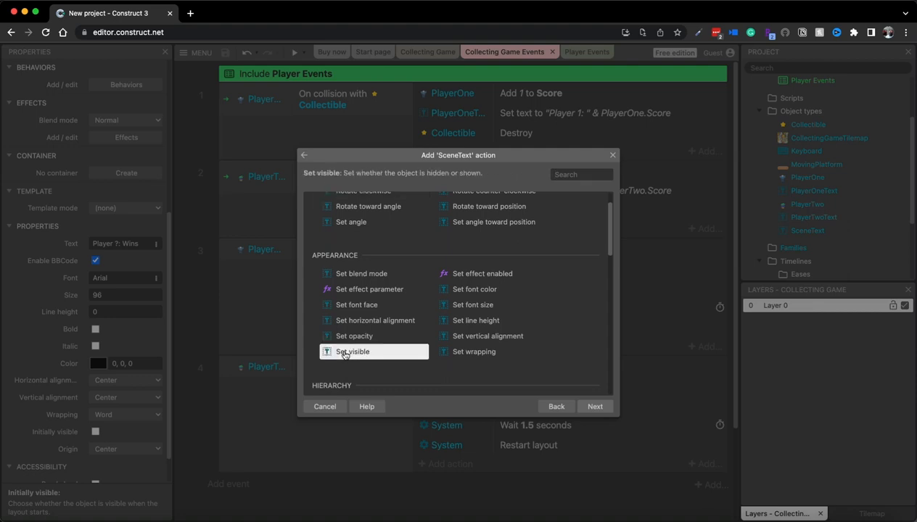
double_click(345, 354)
click(564, 353)
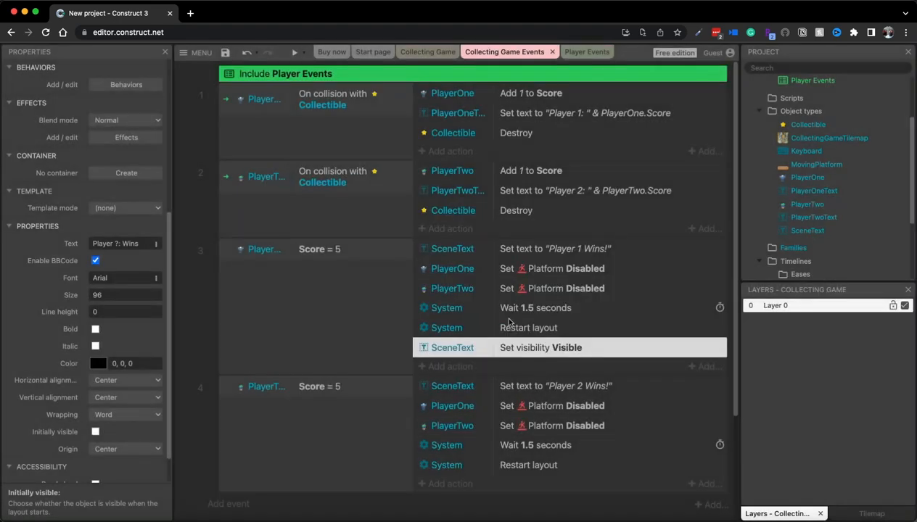
Place the SceneText Set visible action directly below Set text in both score events, and save the project.
drag(473, 353, 485, 393)
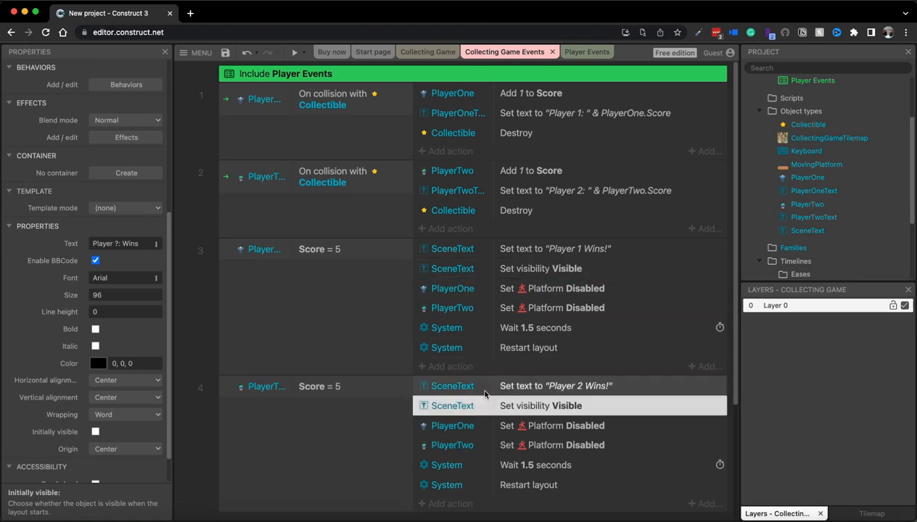
click(225, 53)
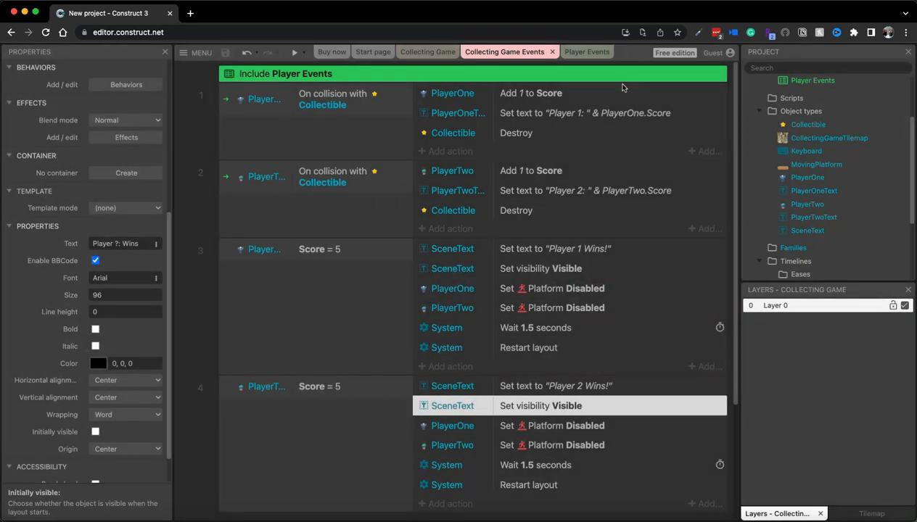
Preview the Collecting Game layout and collect five stars with Player 2 to check the win text and restart.
click(427, 52)
click(297, 53)
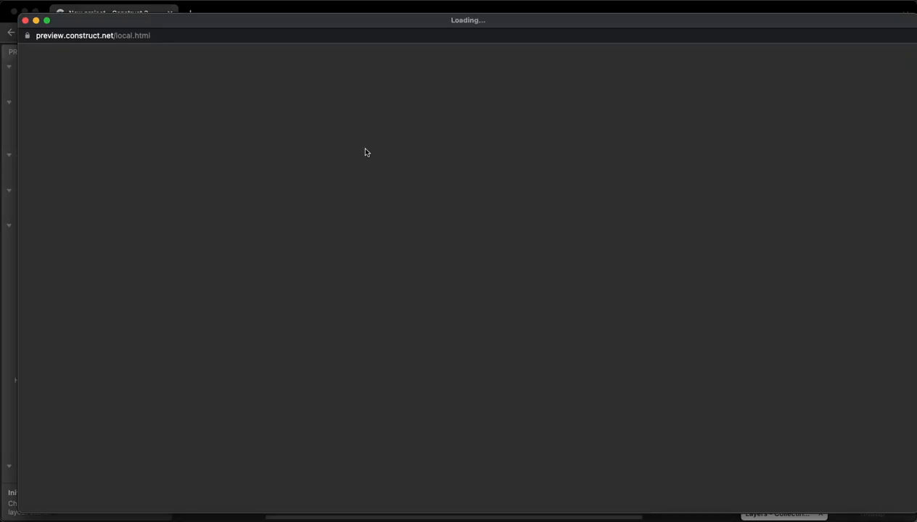
key(Left)
key(Up)
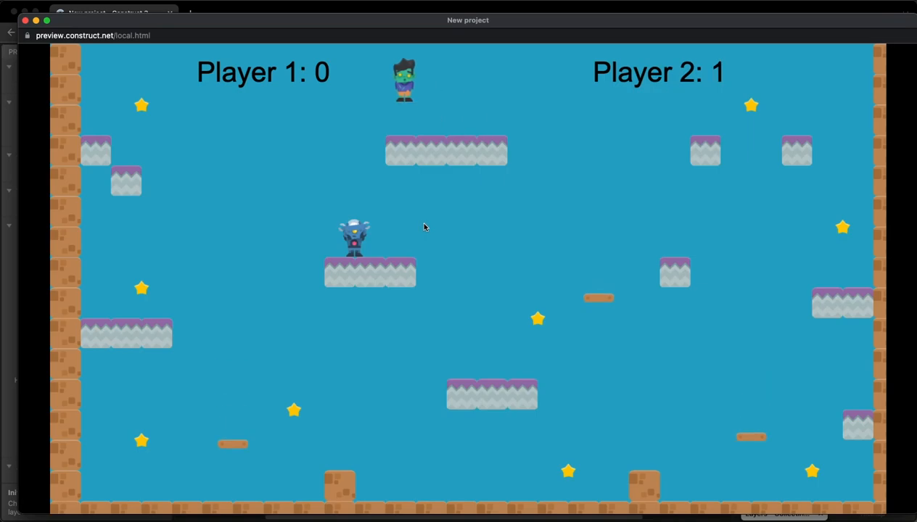
key(Left)
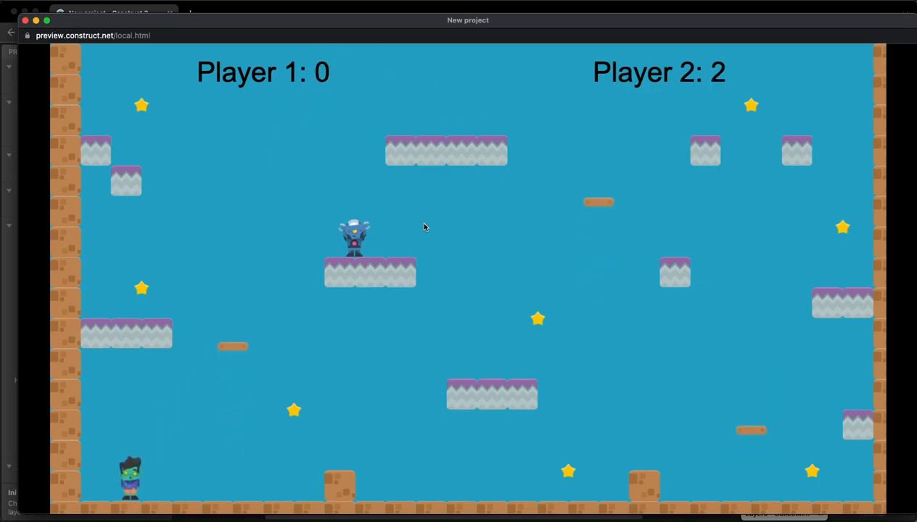
key(Right)
key(Up)
key(Right)
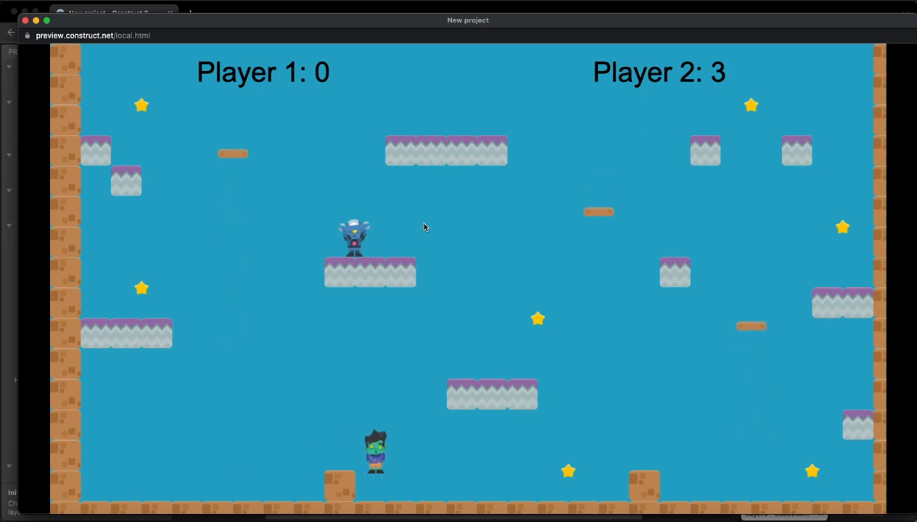
key(Up)
key(Right)
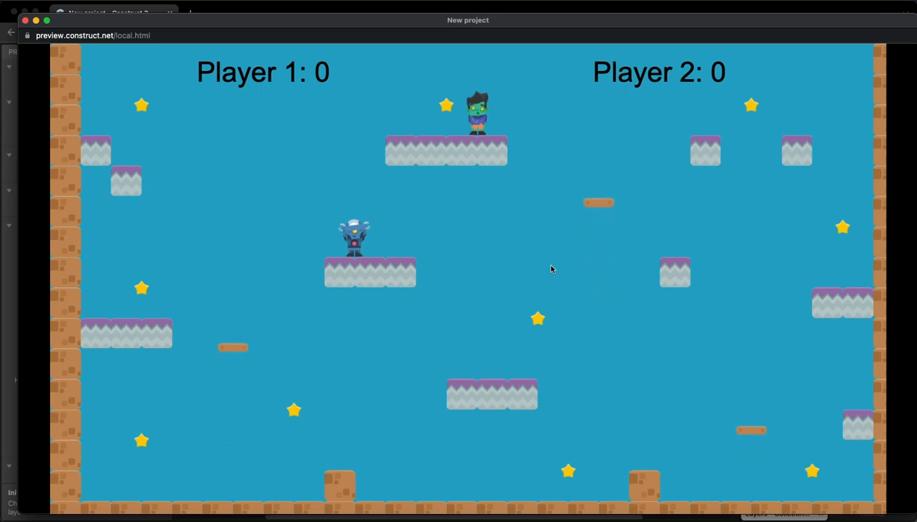
Collect five stars with Player 1 to check the win text and layout restart, and close the preview.
key(d)
key(a)
key(w)
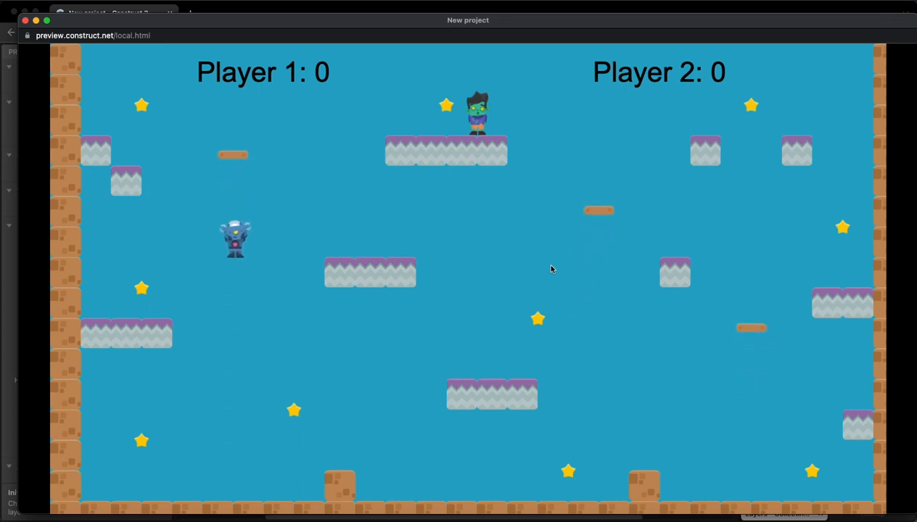
key(d)
key(w)
key(a)
key(d)
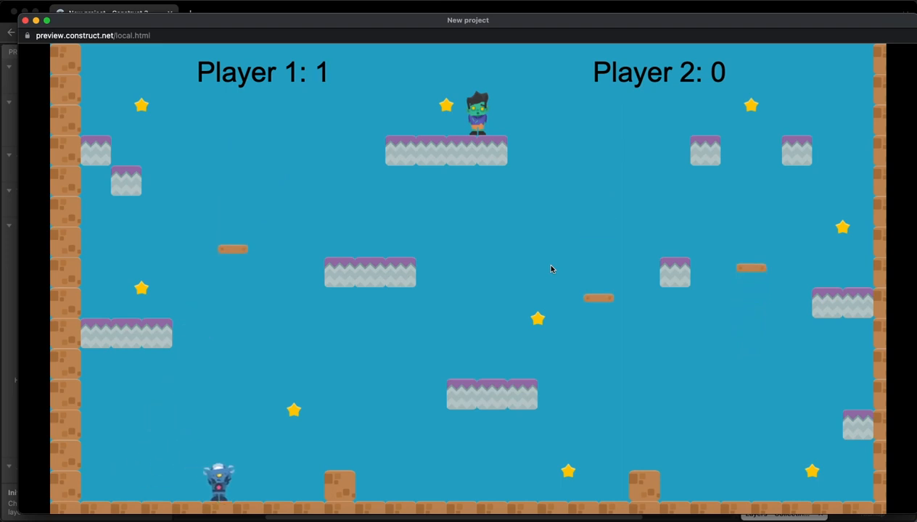
key(w)
key(d)
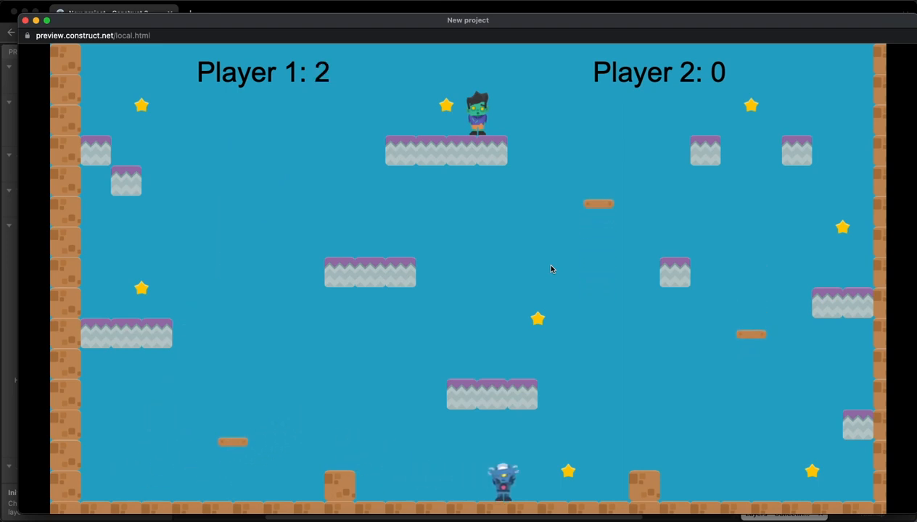
key(w)
key(d)
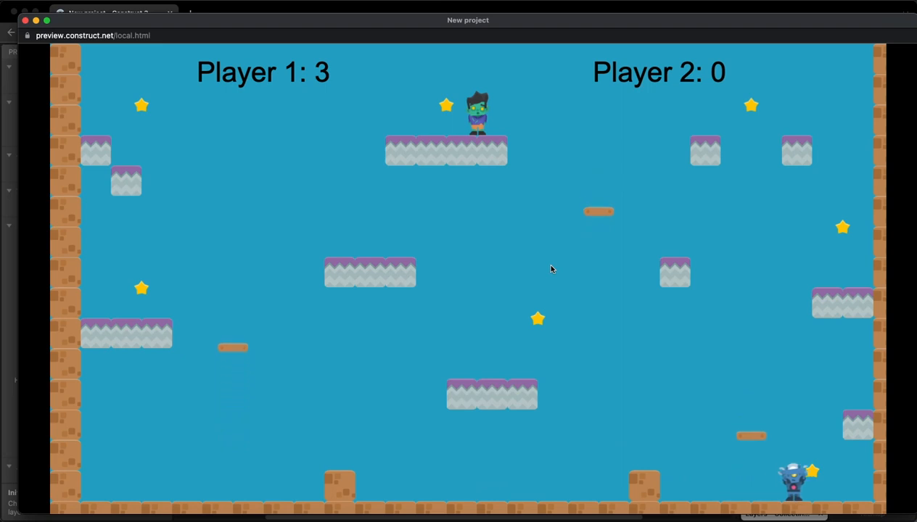
key(w)
key(a)
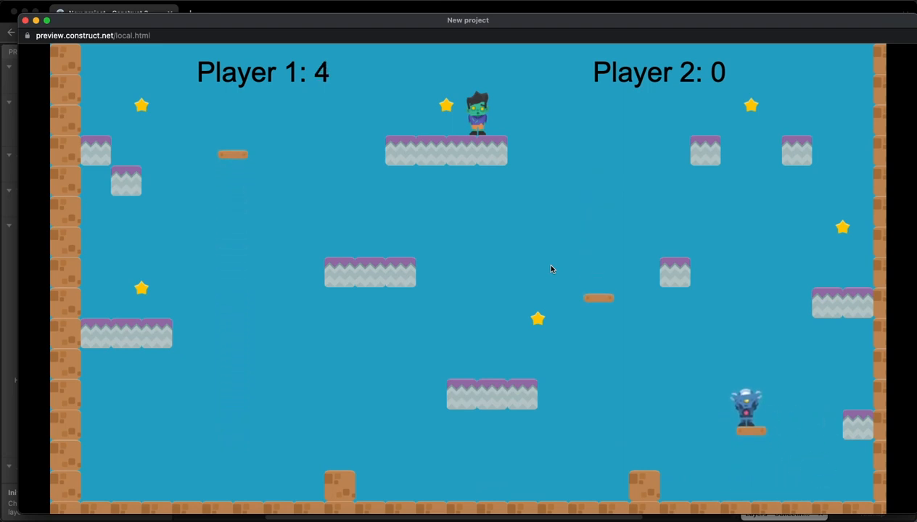
key(w)
key(d)
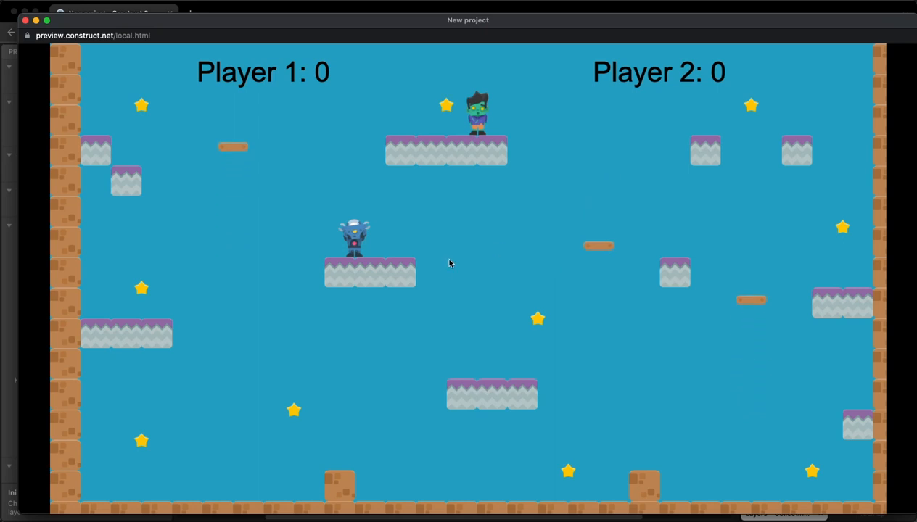
drag(78, 25, 78, 21)
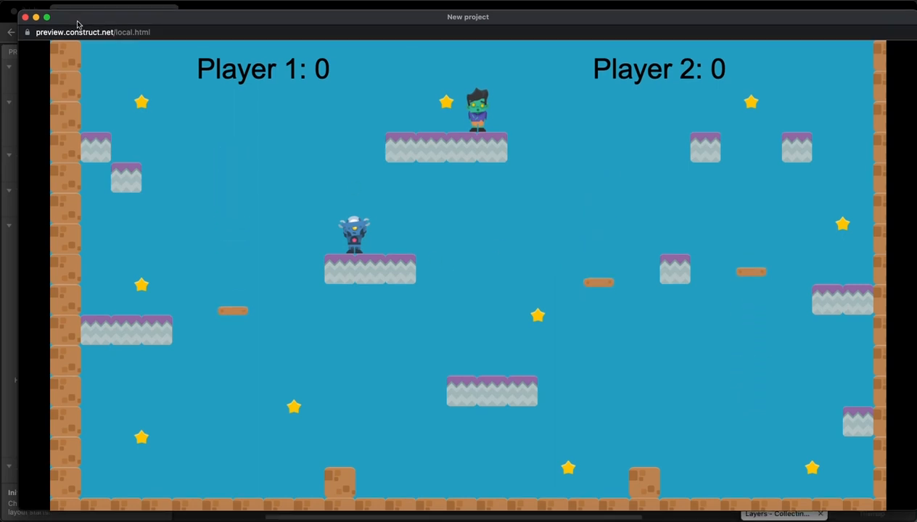
click(25, 17)
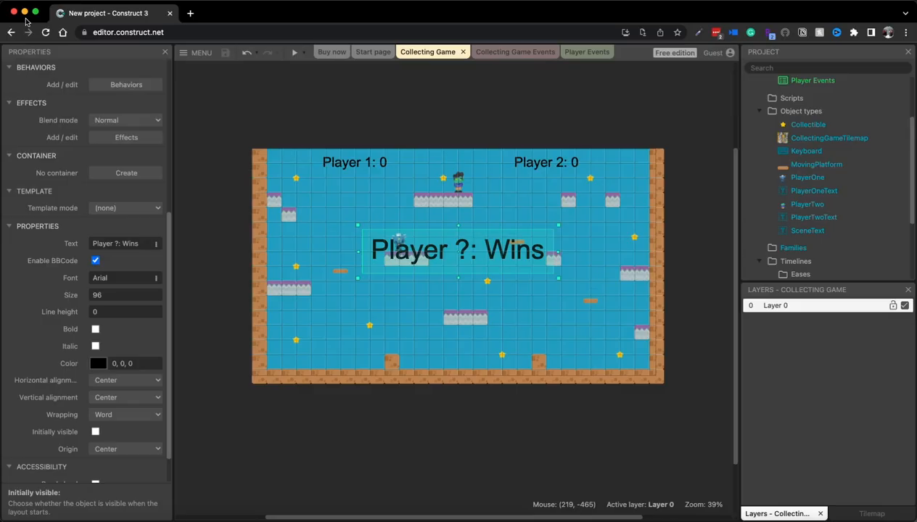